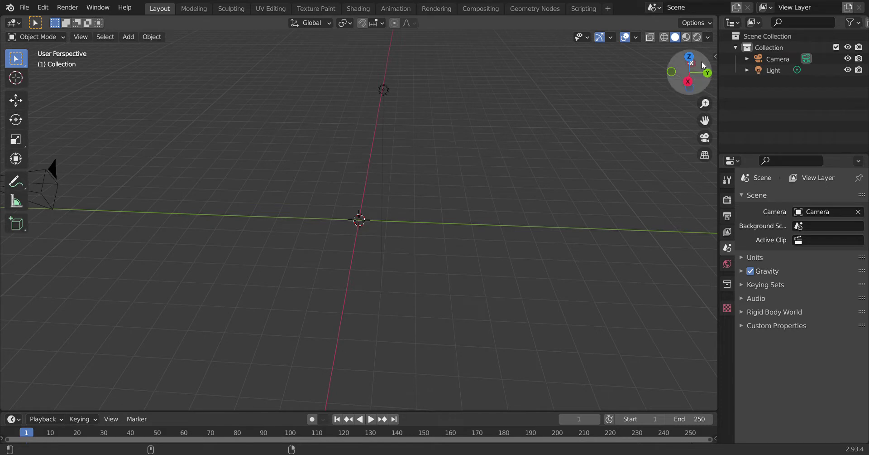
Look through the File > Import options for the Mecabricks importer, then dismiss the menus.
mouse_move(689, 72)
left_mouse_down()
mouse_move(686, 54)
mouse_move(687, 70)
left_mouse_up()
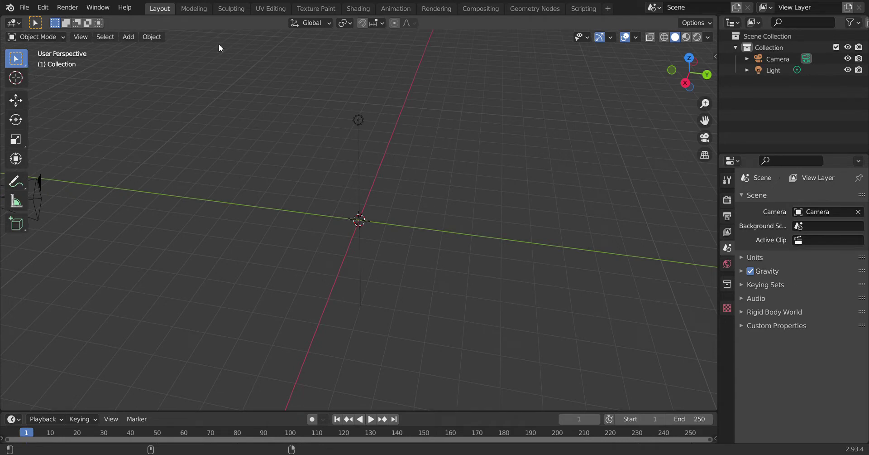
left_click(25, 7)
mouse_move(67, 7)
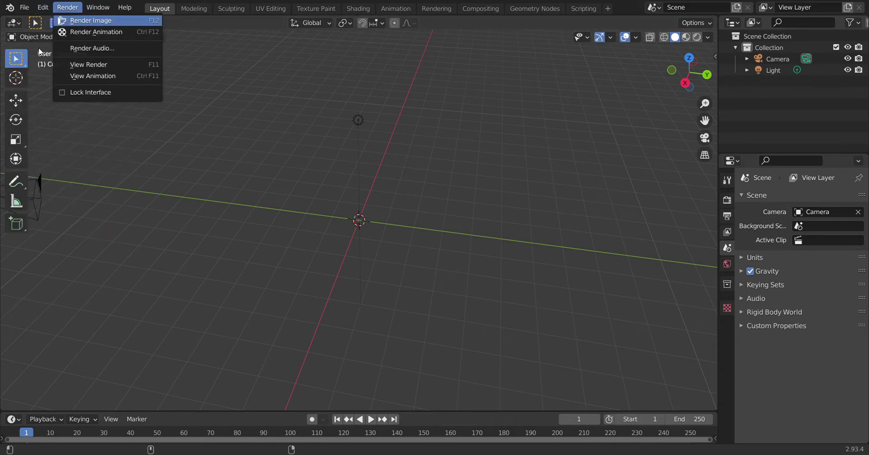
left_click(24, 7)
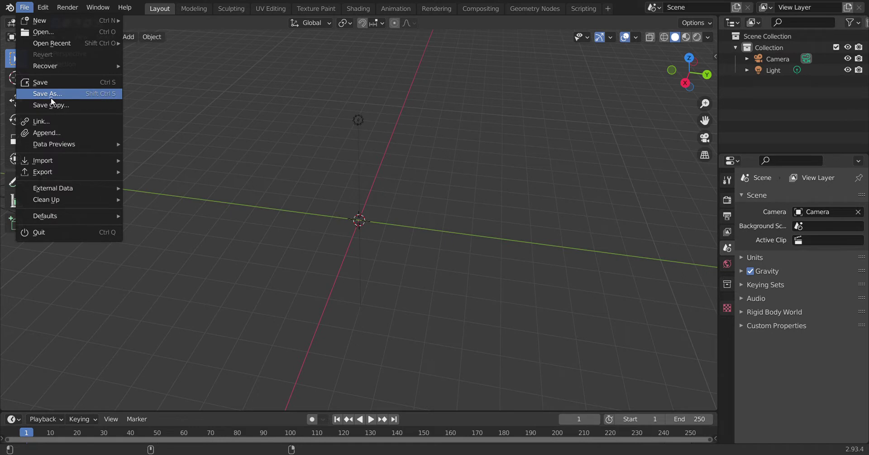
mouse_move(63, 164)
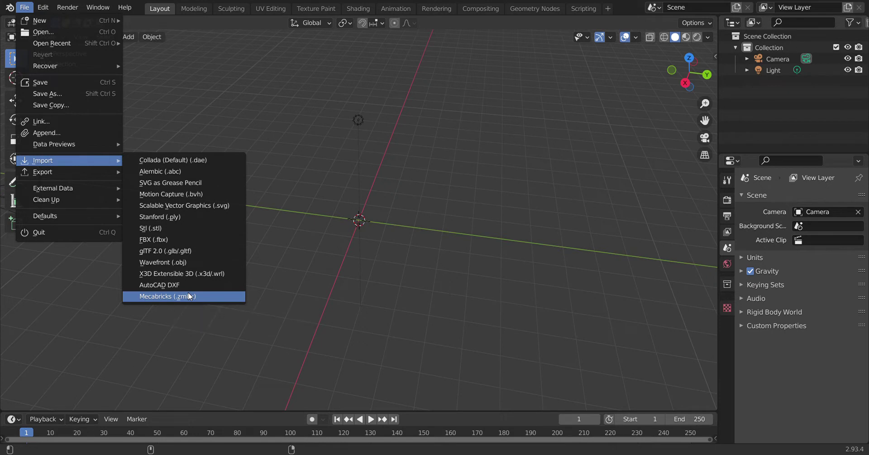
key("Escape")
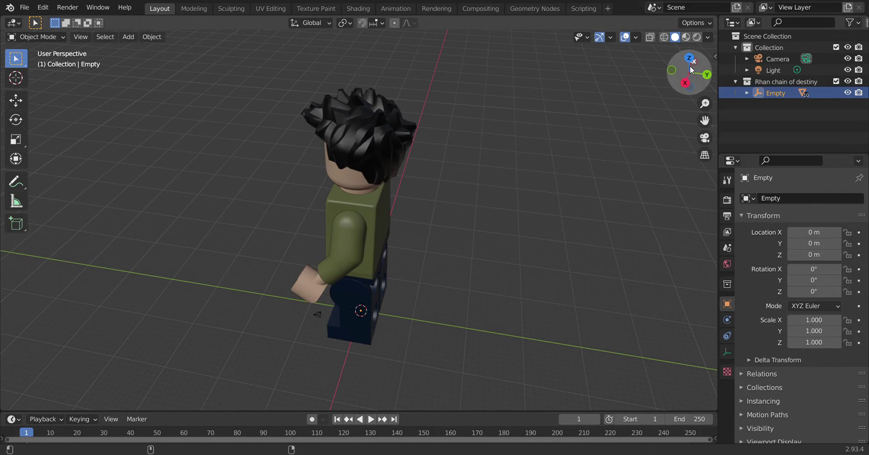
left_click_drag(690, 73, 661, 145)
left_click_drag(379, 287, 404, 264)
mouse_move(690, 72)
left_mouse_down()
mouse_move(690, 63)
mouse_move(672, 84)
mouse_move(657, 84)
mouse_move(690, 81)
left_mouse_up()
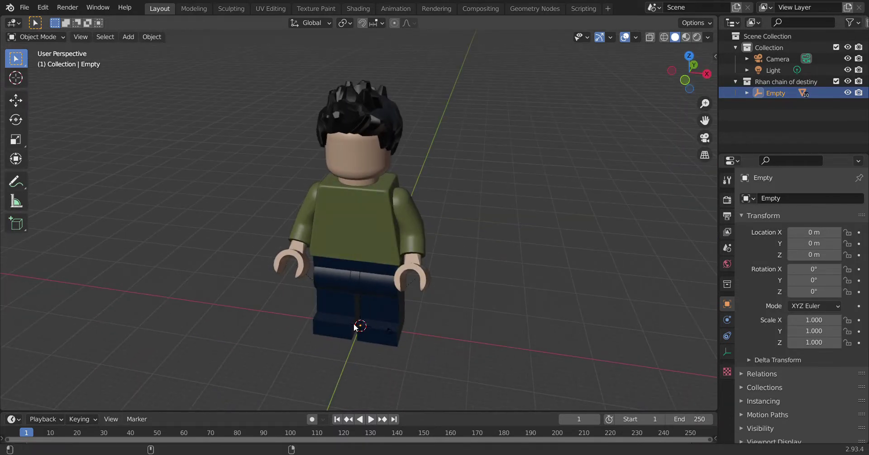
scroll(362, 325, "up", 4)
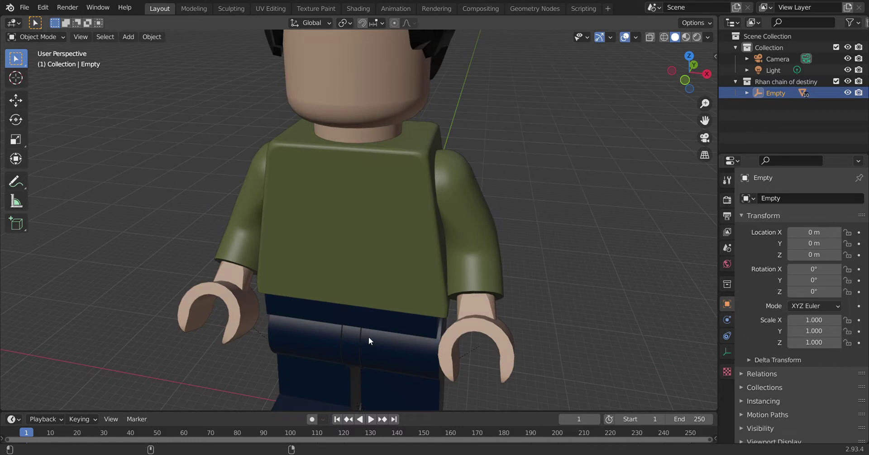
left_click_drag(706, 119, 713, 14)
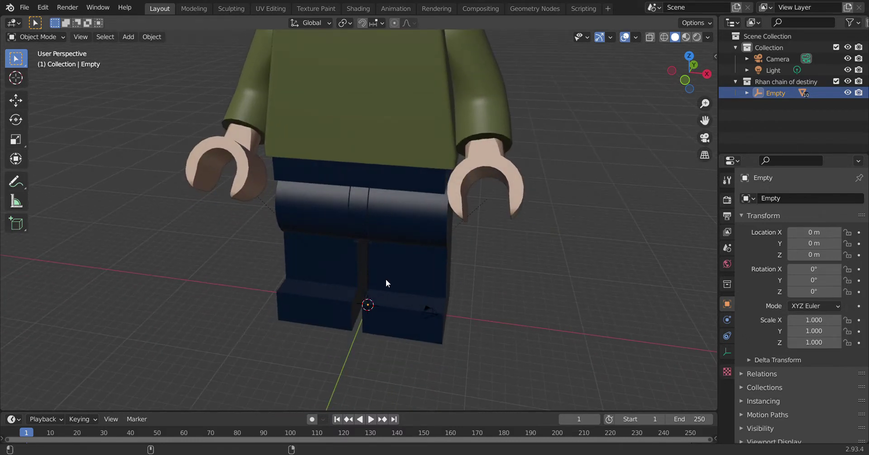
Delete the Empty from the minifigure collection and view the figure from a high oblique angle.
right_click(764, 94)
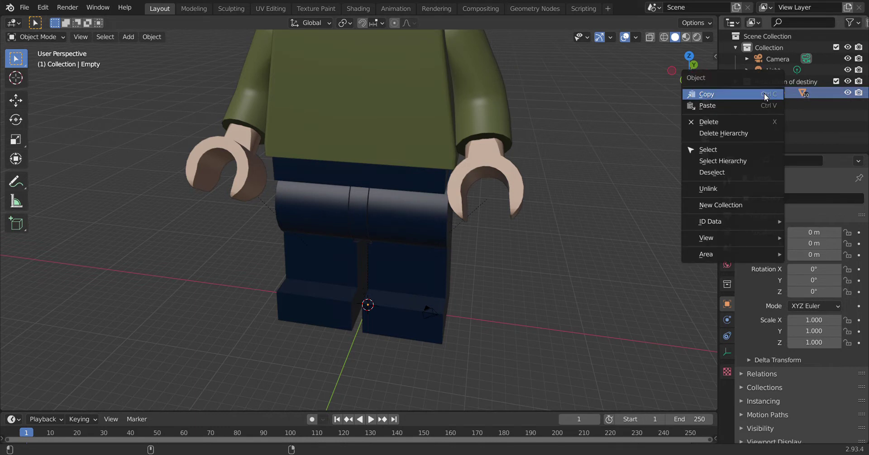
left_click(717, 121)
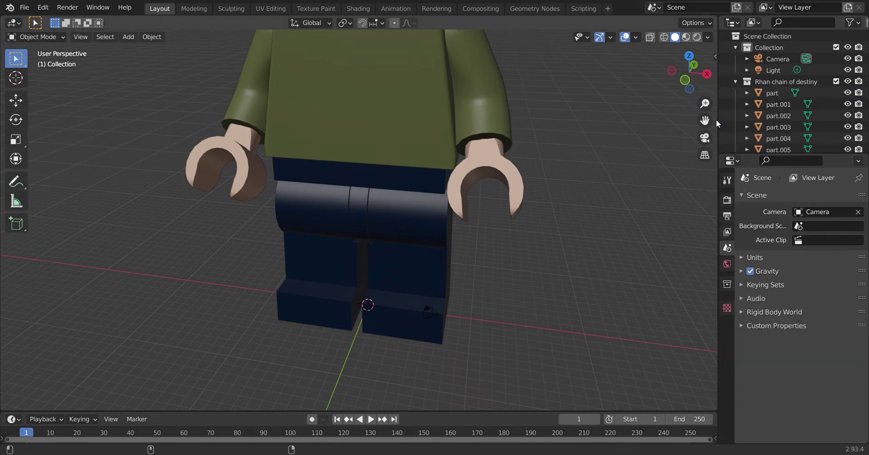
left_click_drag(701, 76, 558, 254)
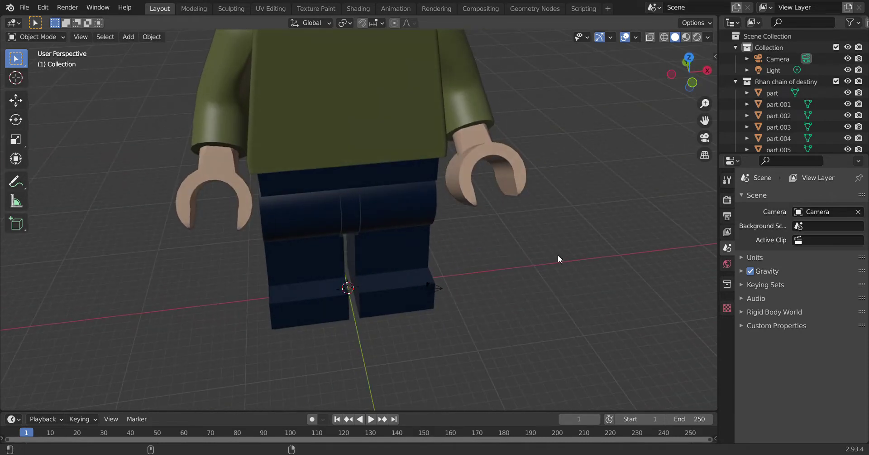
scroll(558, 255, "down", 7)
scroll(558, 255, "up", 5)
scroll(558, 248, "down", 1)
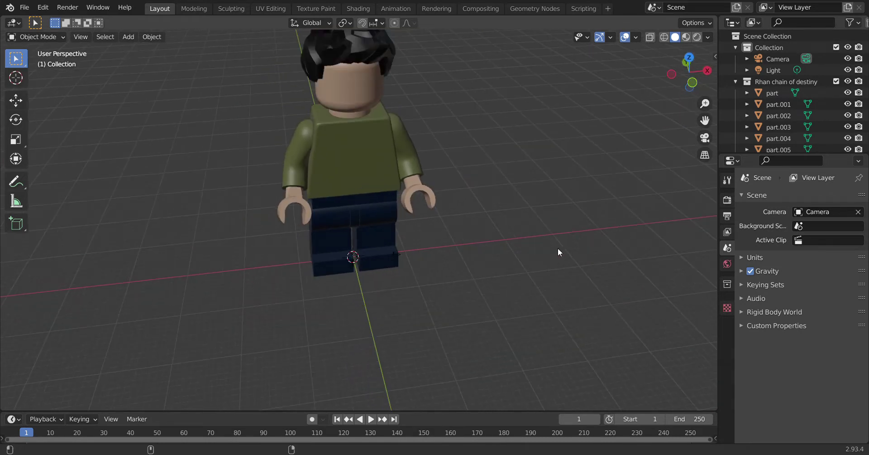
left_click_drag(698, 66, 709, 156)
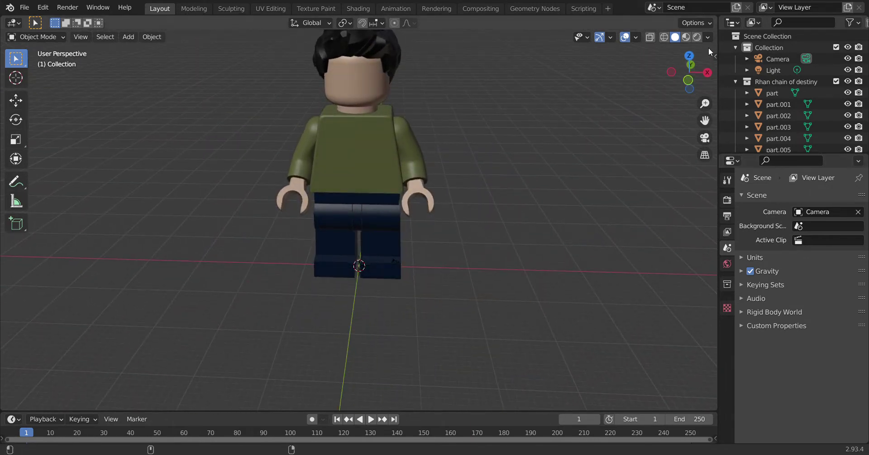
Show the viewport sidebar on the EpicFigRig tab and widen the sidebar area.
left_click_drag(719, 58, 586, 58)
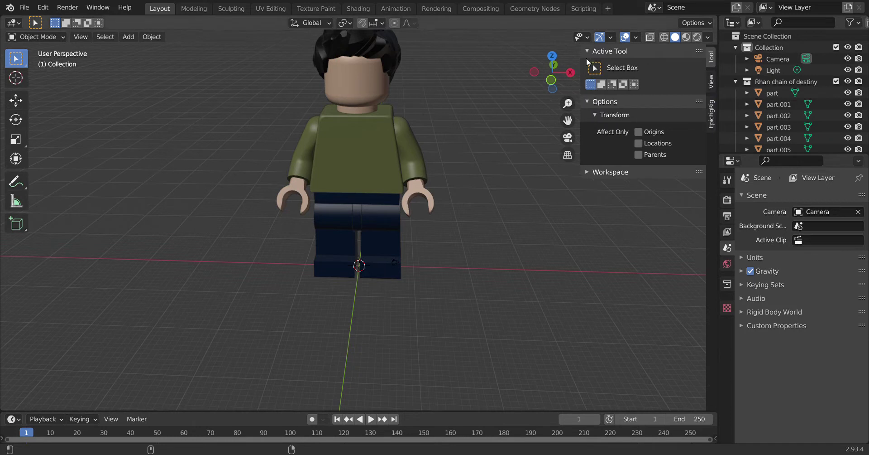
left_click(712, 114)
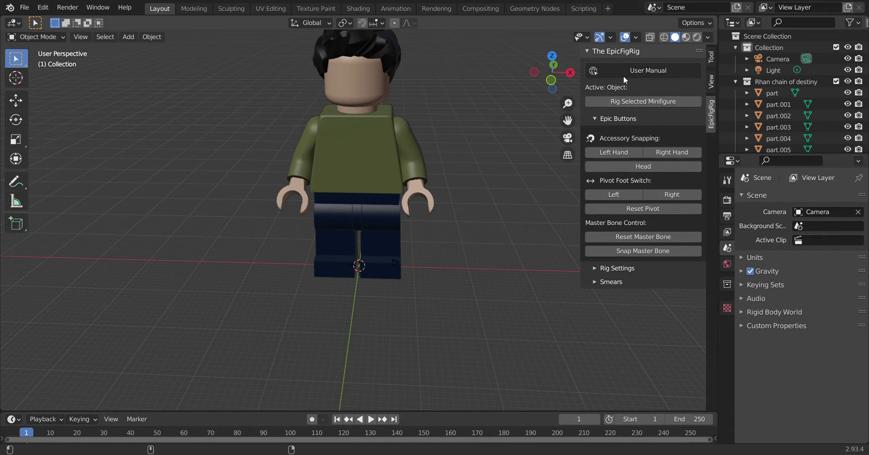
left_click_drag(586, 59, 460, 74)
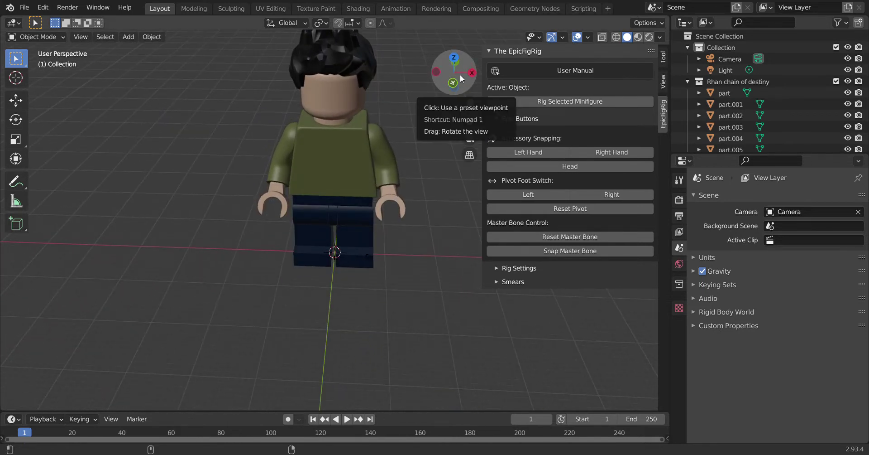
Select the head, both arms, both hands, hips and both legs, then click Rig Selected Minifigure.
left_click(332, 101)
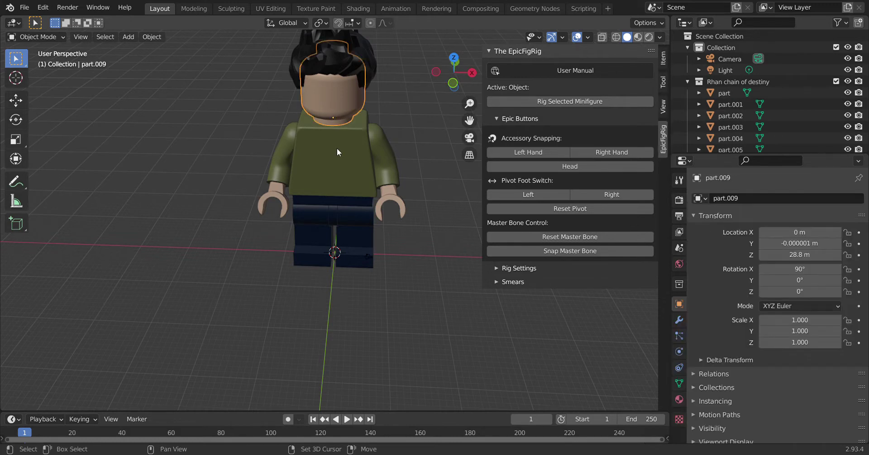
left_click(280, 156)
left_click(376, 159, "shift")
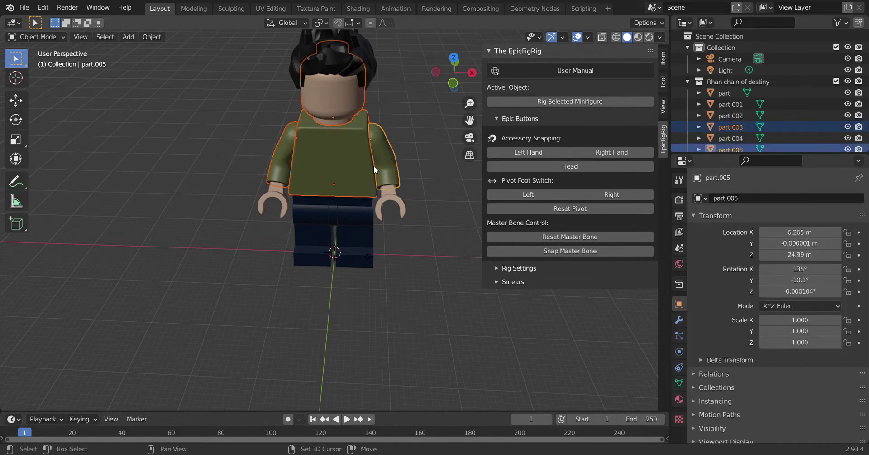
left_click(281, 196, "shift")
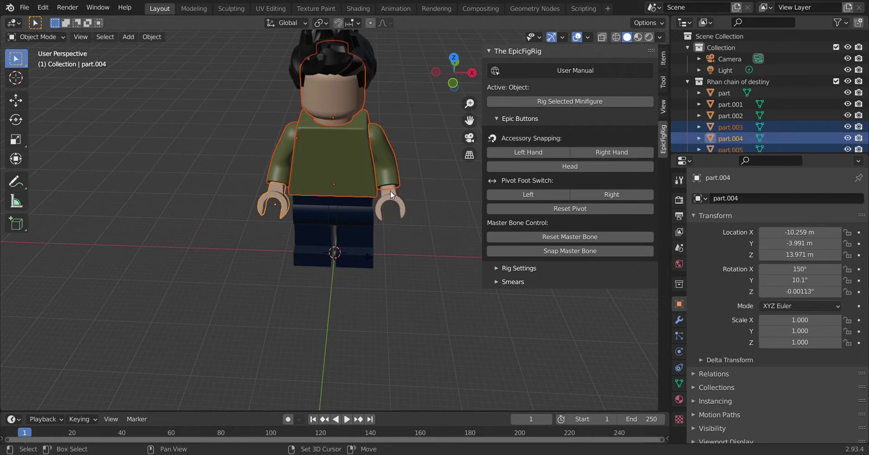
left_click(390, 192, "shift")
left_click(326, 201, "shift")
left_click(306, 217, "shift")
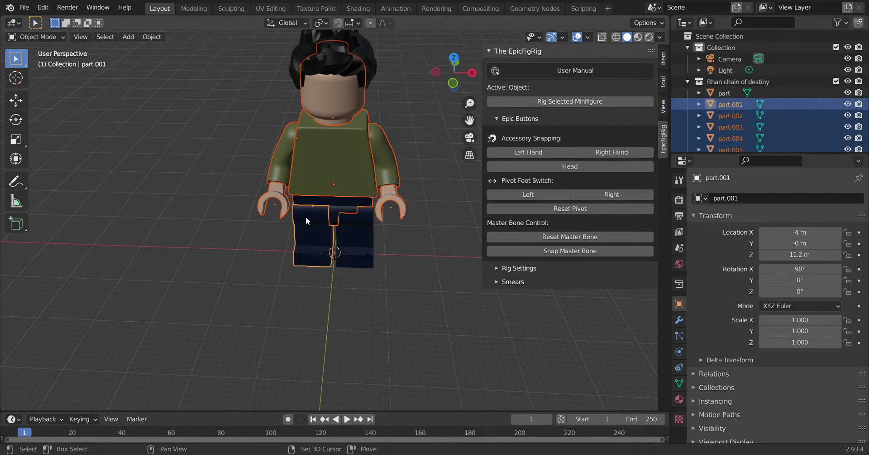
left_click(354, 233, "shift")
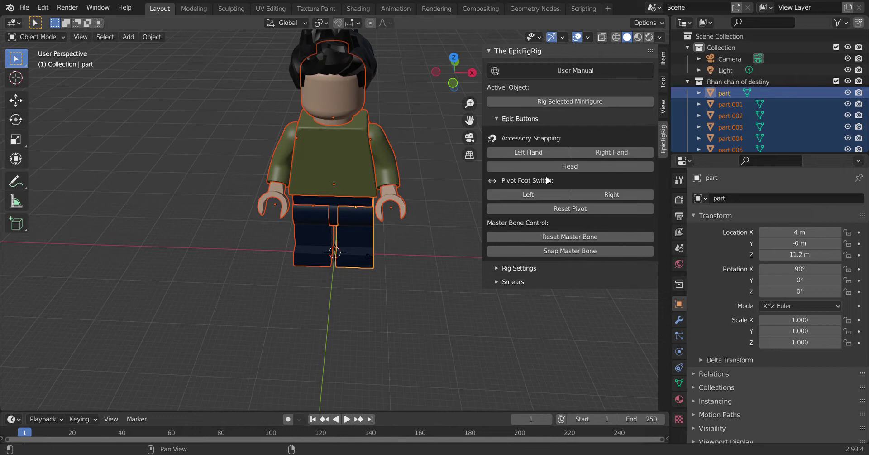
left_click(568, 104)
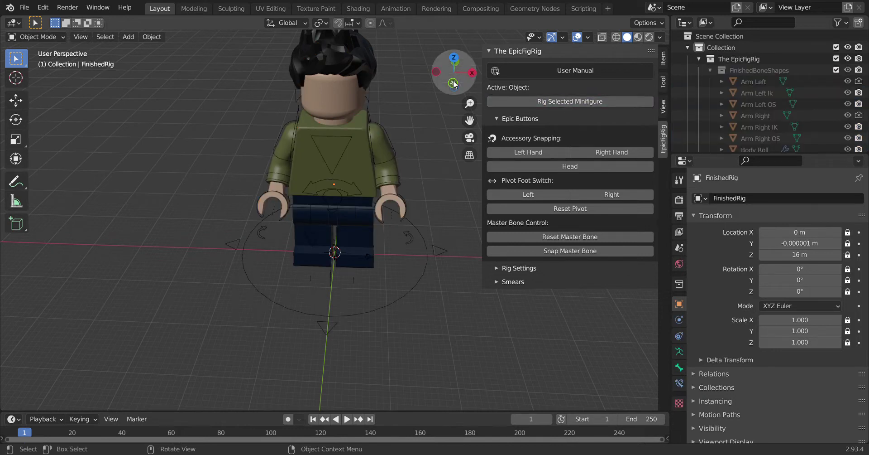
mouse_move(454, 73)
left_mouse_down()
mouse_move(380, 68)
mouse_move(362, 55)
mouse_move(326, 77)
mouse_move(452, 80)
left_mouse_up()
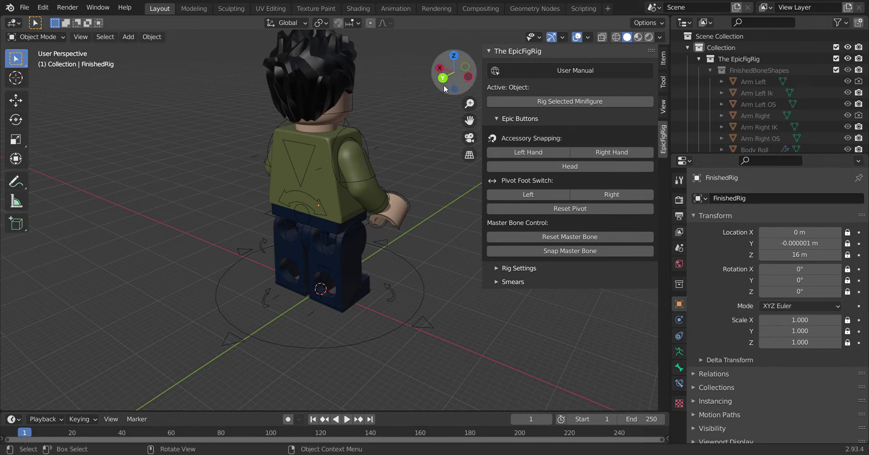
mouse_move(454, 73)
left_mouse_down()
mouse_move(434, 73)
mouse_move(461, 61)
mouse_move(453, 72)
left_mouse_up()
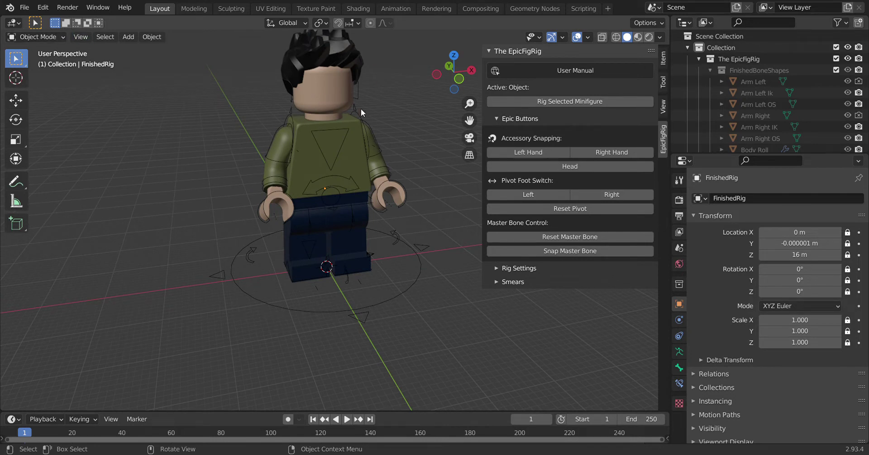
Select the hair and head, and try the Head accessory snap.
left_click(334, 52)
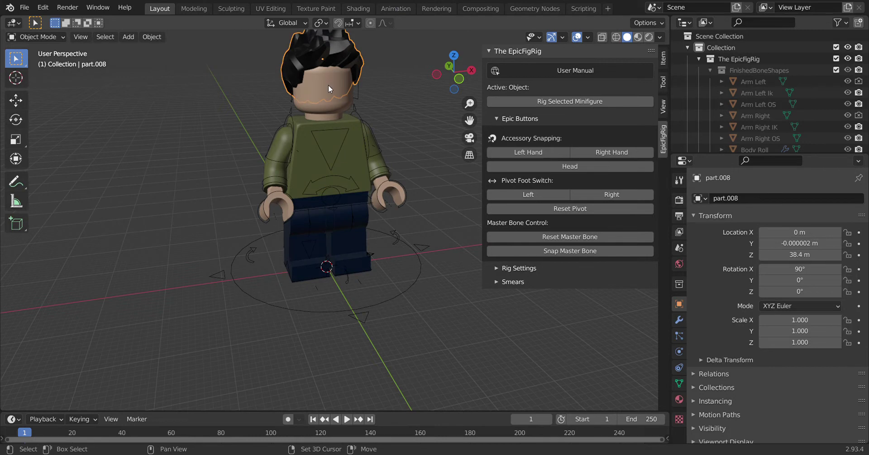
left_click(327, 94, "shift")
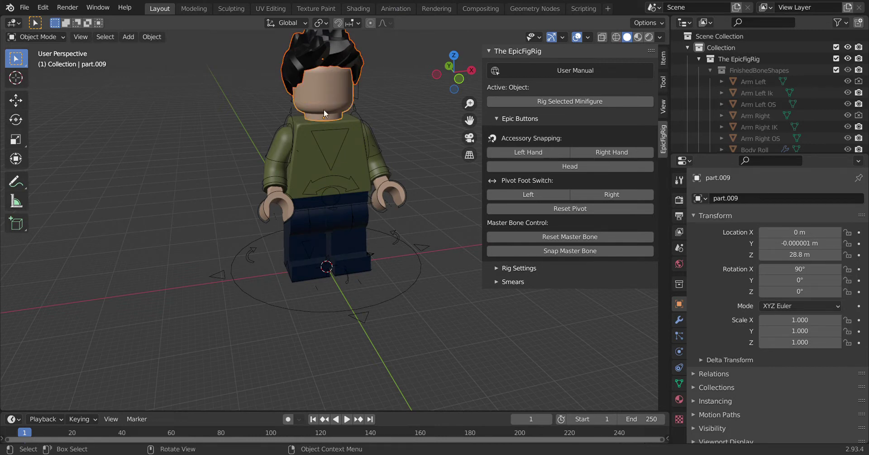
left_click(555, 166)
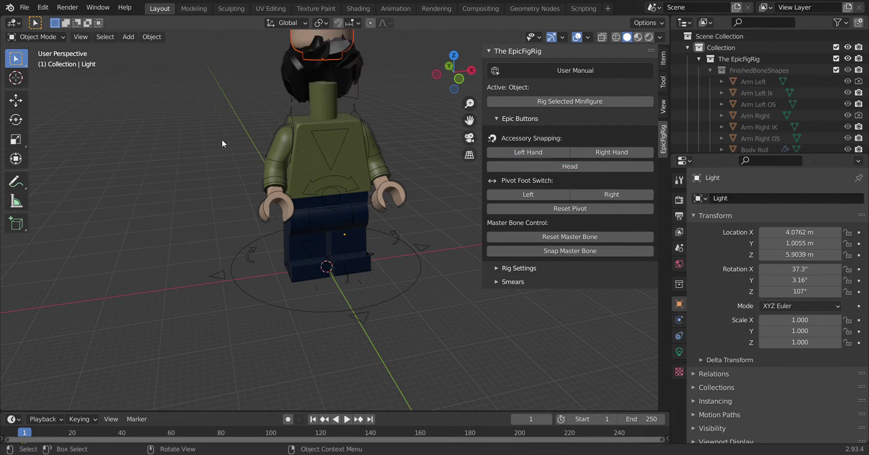
Lower the light along Z with the Move gizmo, then retry the Head snap with head and rig selected.
left_click(15, 99)
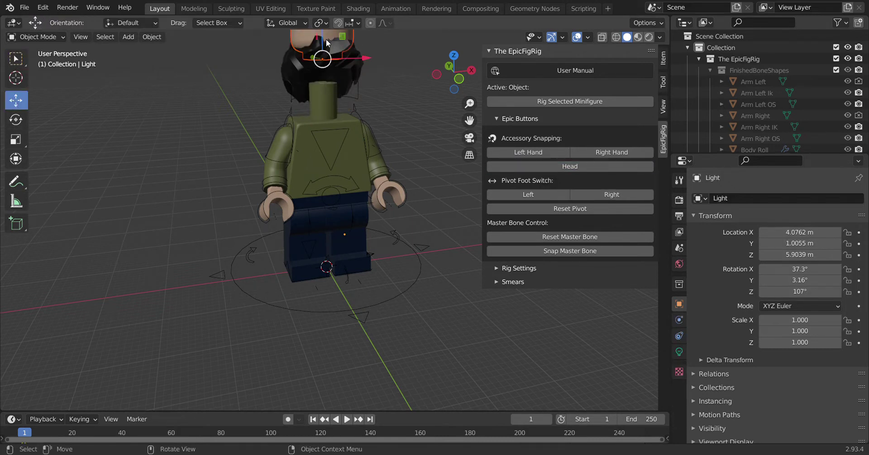
left_click_drag(327, 43, 325, 99)
left_click(325, 99)
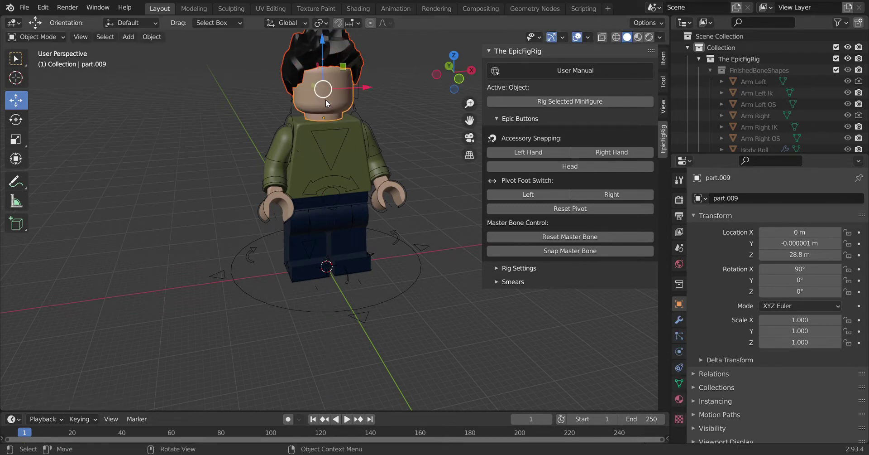
mouse_move(455, 79)
left_mouse_down()
mouse_move(467, 77)
mouse_move(455, 75)
left_mouse_up()
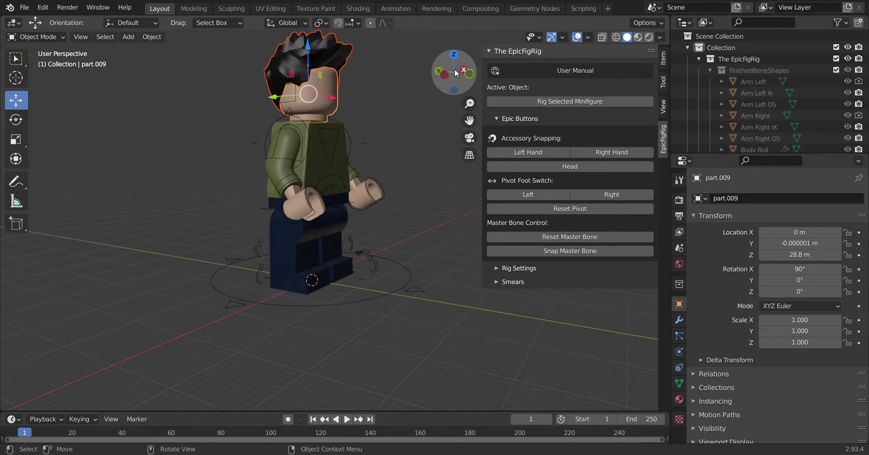
left_click(295, 99, "shift")
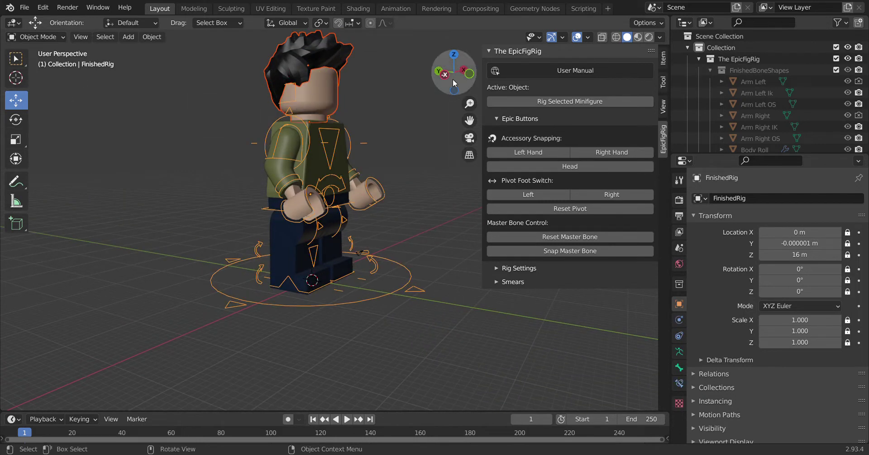
left_click(539, 165)
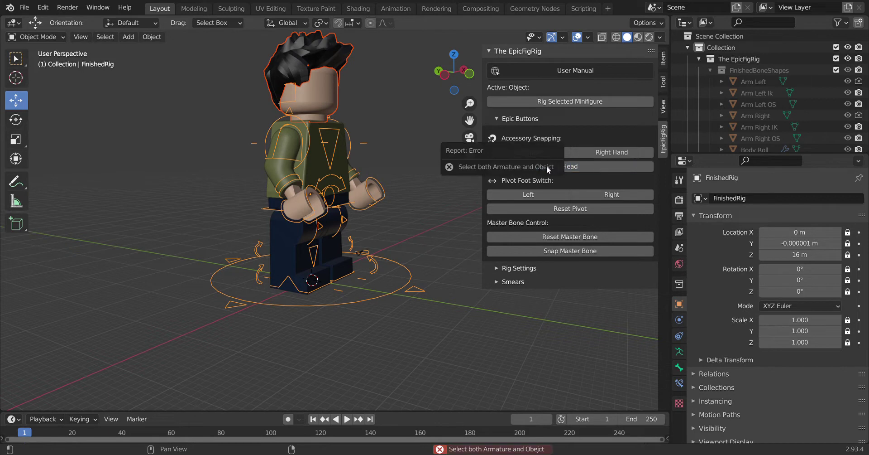
Deselect everything, select the hair then FinishedRig, and snap the hair onto the Head.
left_click_drag(457, 75, 463, 70)
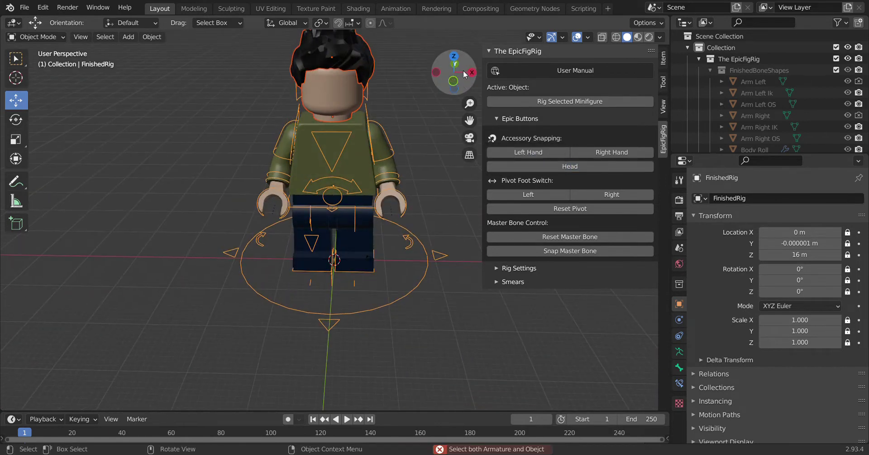
left_click(15, 59)
left_click(173, 152)
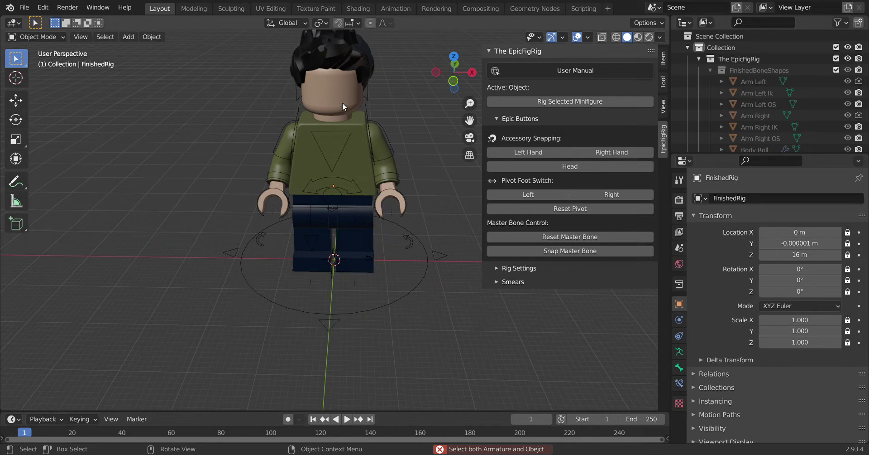
left_click(346, 52)
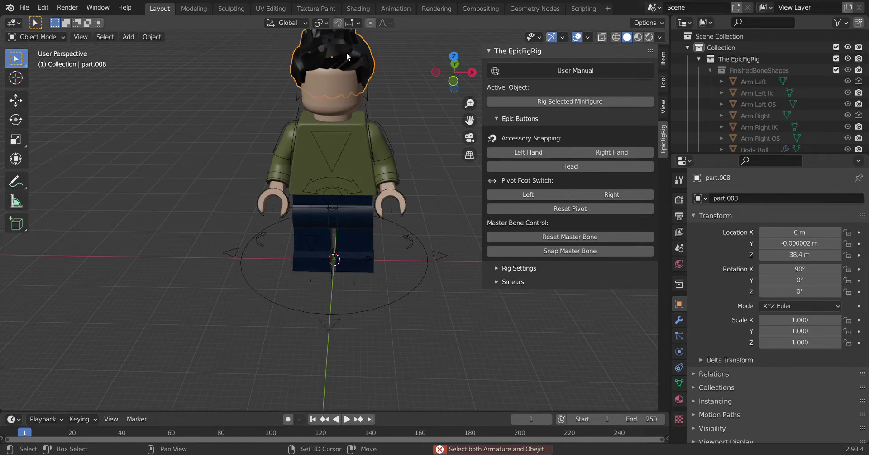
left_click(366, 93, "shift")
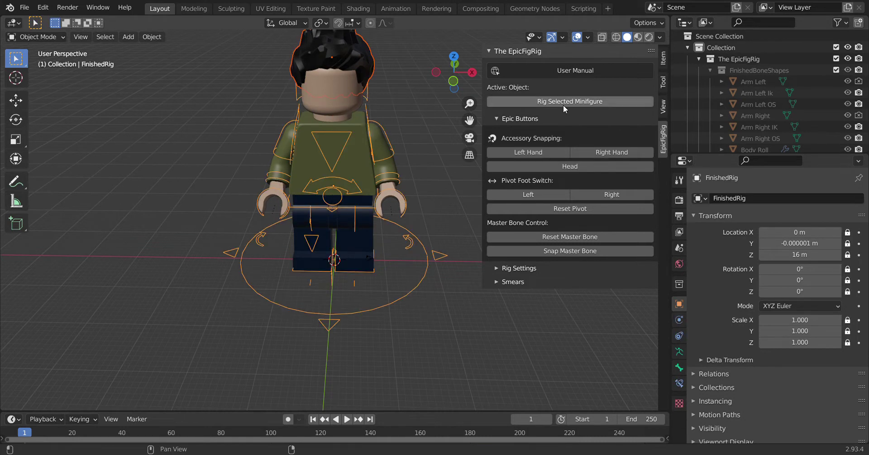
left_click(532, 166)
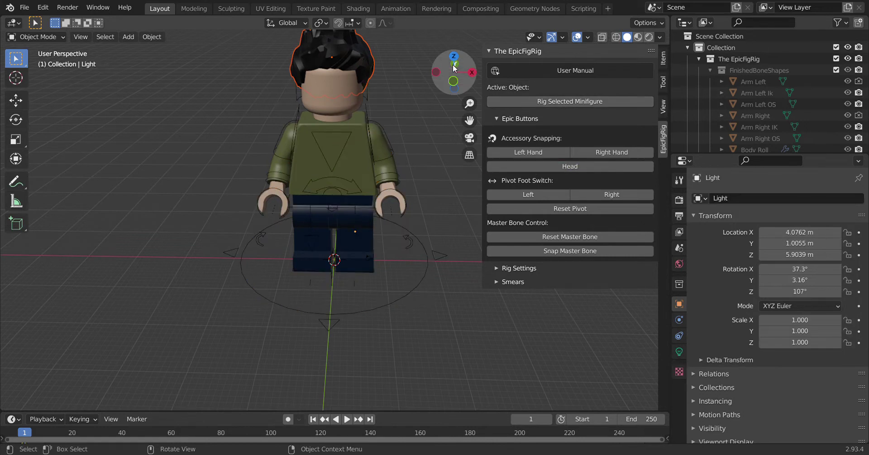
left_click_drag(453, 73, 376, 75)
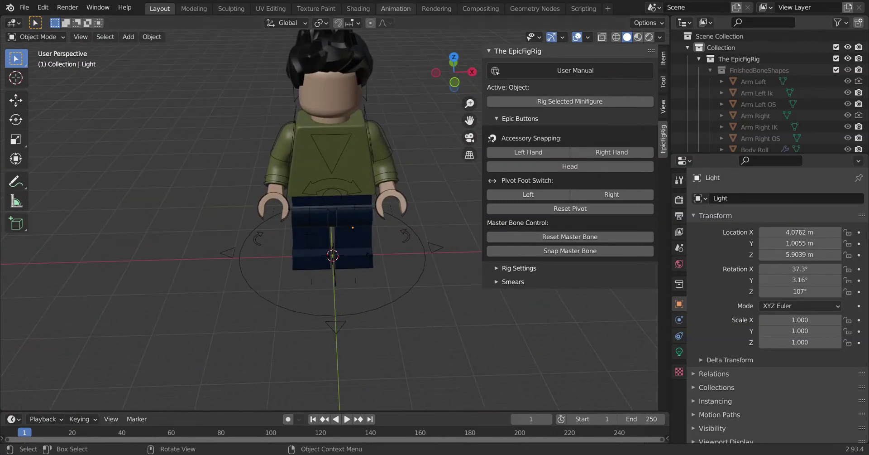
Click the minifigure's rig in the viewport to make FinishedRig active.
left_click(49, 37)
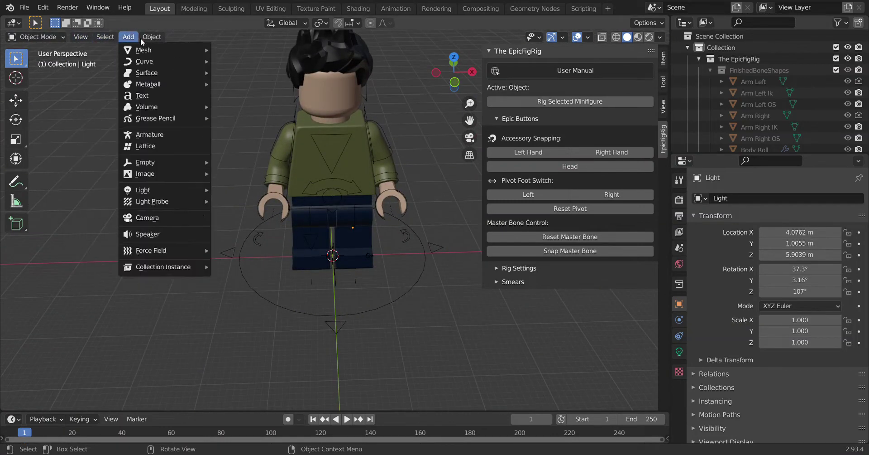
left_click(296, 99)
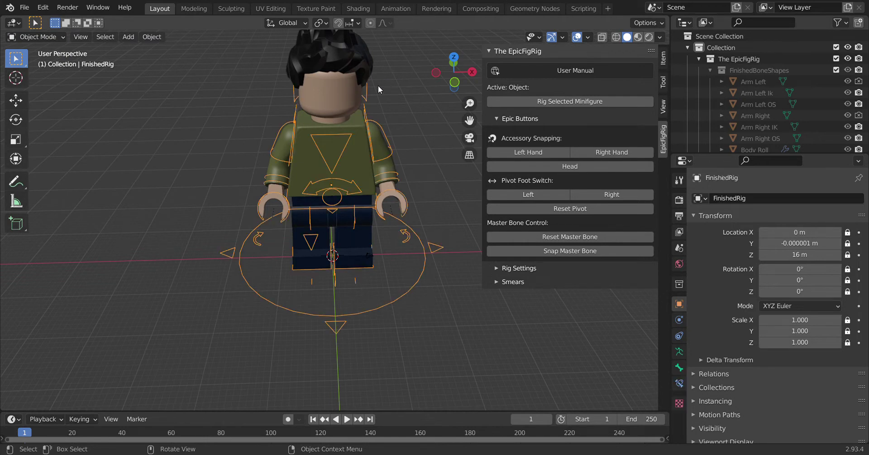
Put FinishedRig into Pose Mode and view the rig from the side.
left_click(43, 36)
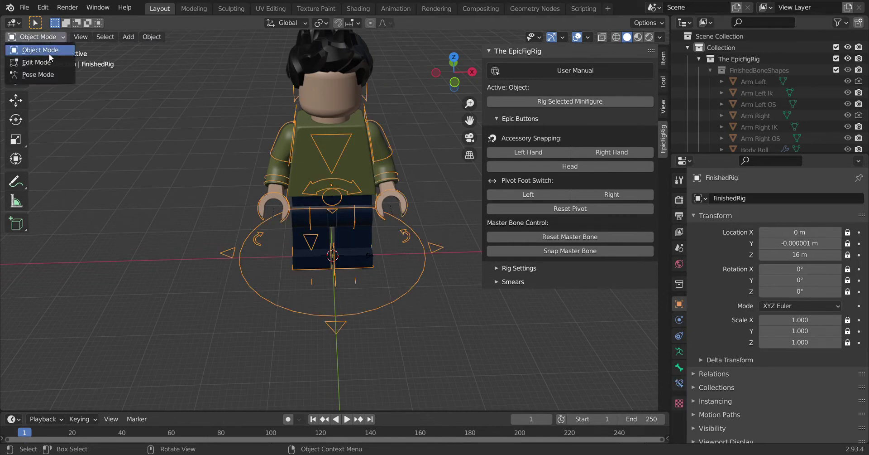
left_click(44, 77)
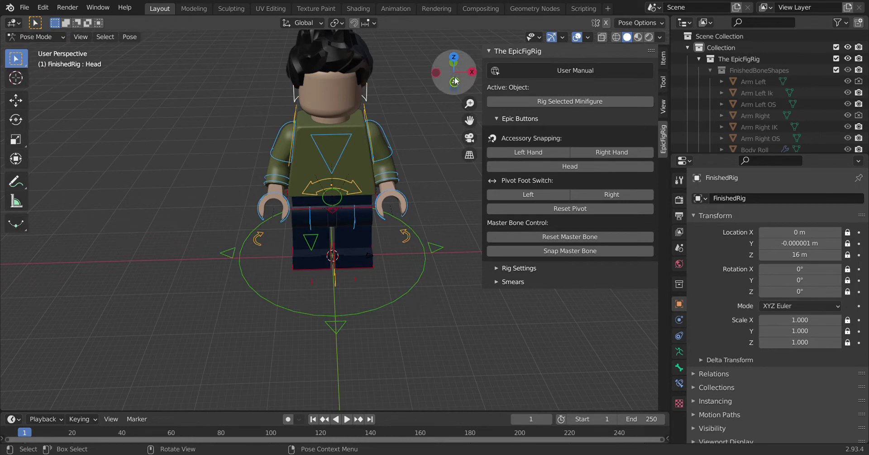
mouse_move(473, 67)
left_mouse_down()
mouse_move(543, 72)
mouse_move(557, 86)
mouse_move(538, 93)
mouse_move(507, 74)
mouse_move(471, 90)
mouse_move(462, 87)
mouse_move(465, 77)
left_mouse_up()
Expand the rig settings and increase the Head Bone Size.
left_click(497, 268)
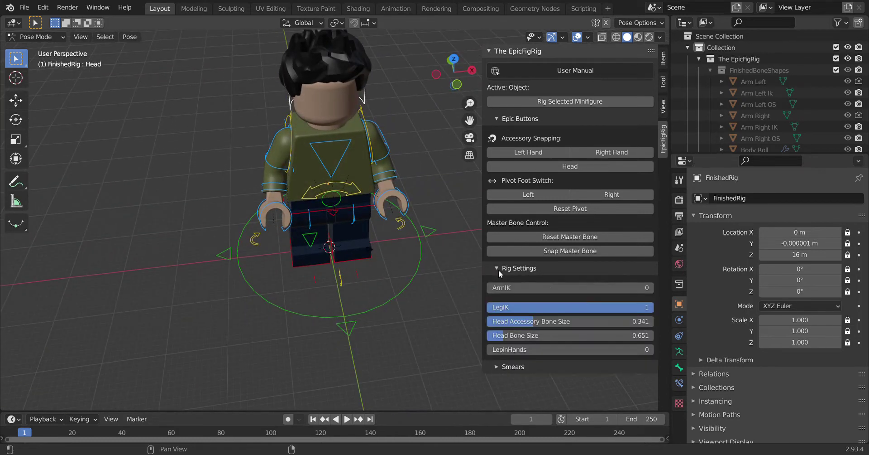
left_click_drag(571, 335, 634, 321)
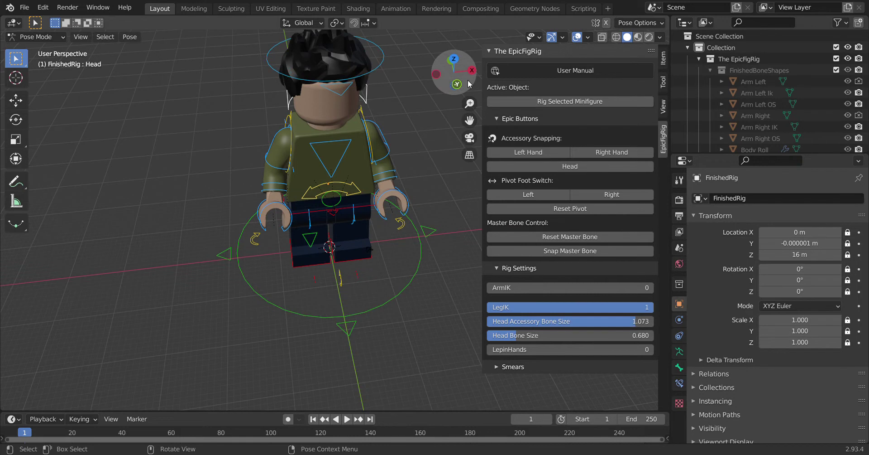
left_click_drag(454, 72, 393, 171)
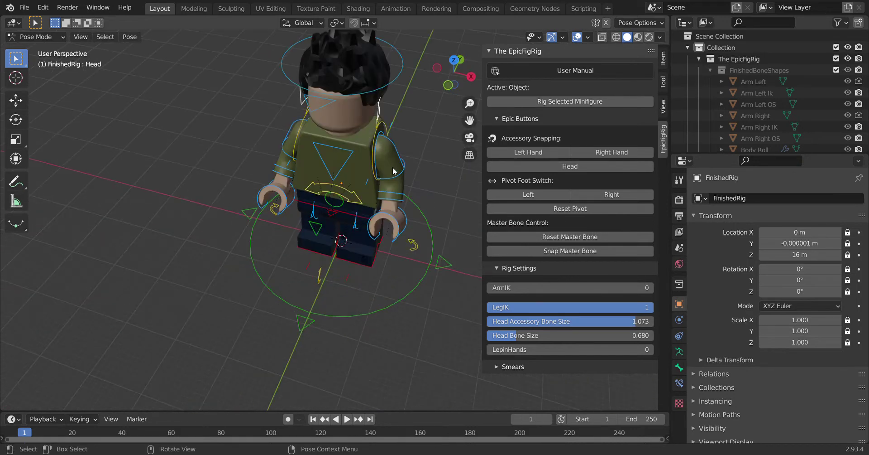
Rotate the Left Arm bone to a new angle.
left_click(368, 185)
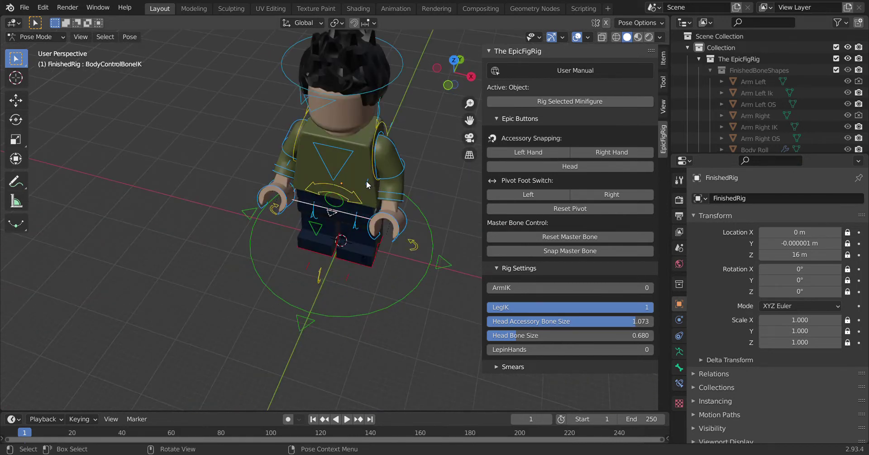
left_click(369, 185)
key("r")
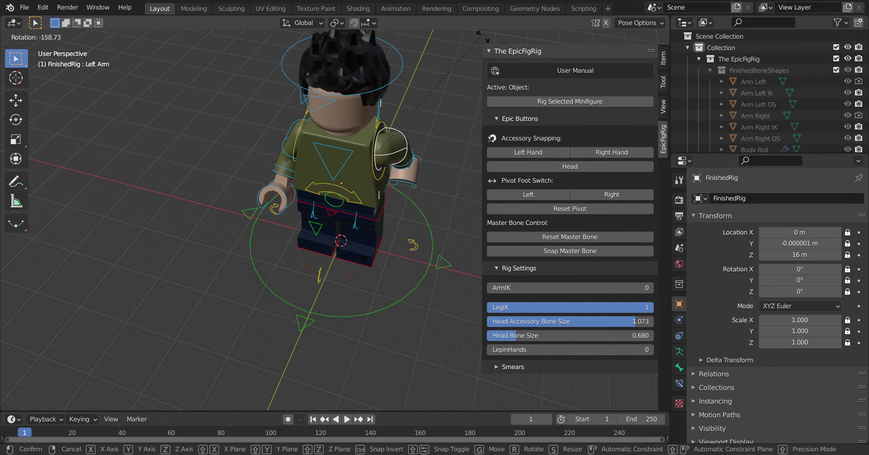
left_click(353, 256)
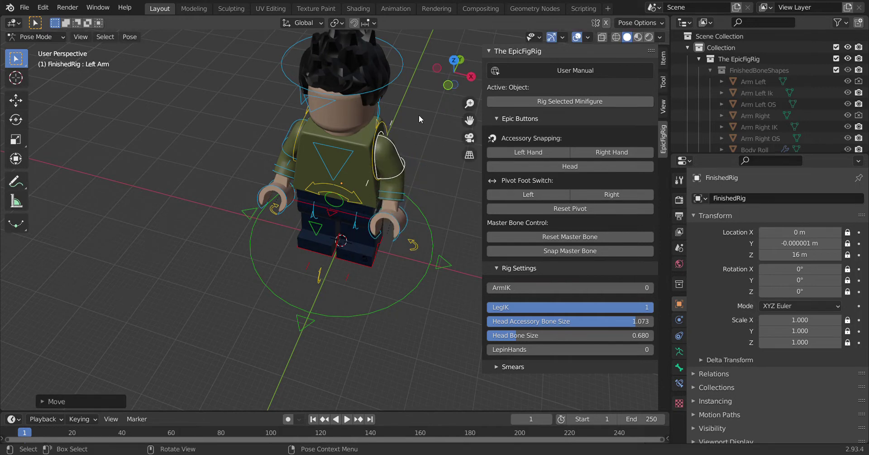
Try moving the right arm socket bone, then undo the move.
left_click_drag(442, 67, 373, 106)
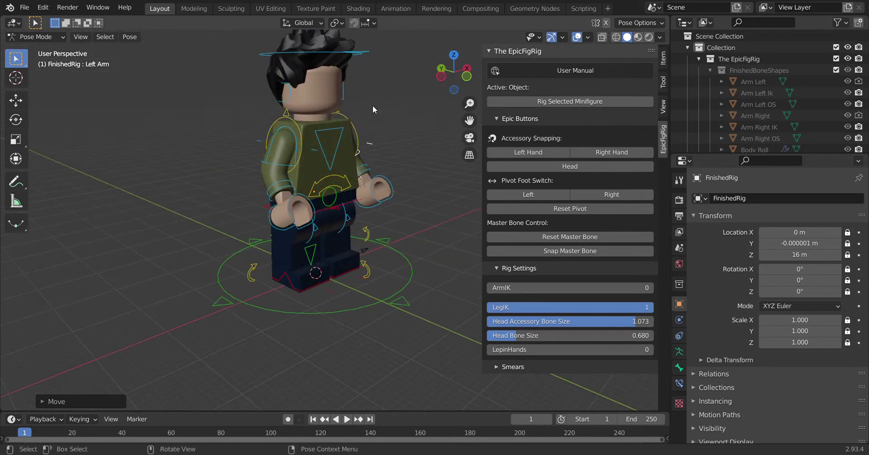
left_click(299, 132)
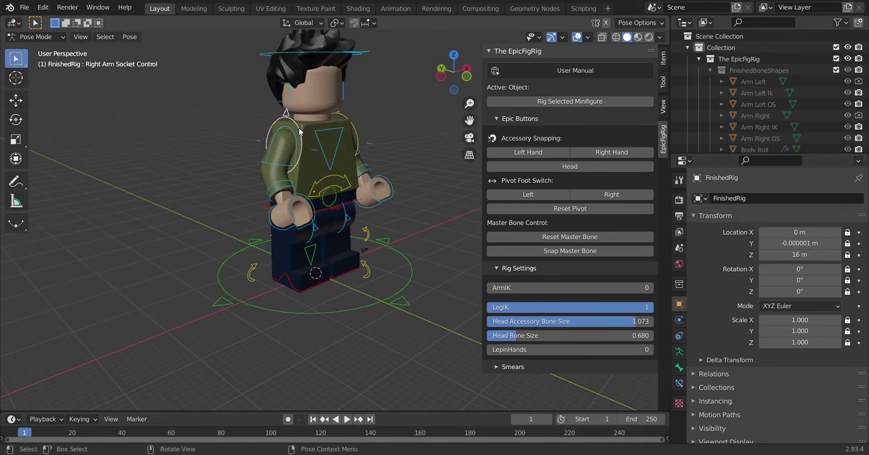
key("g")
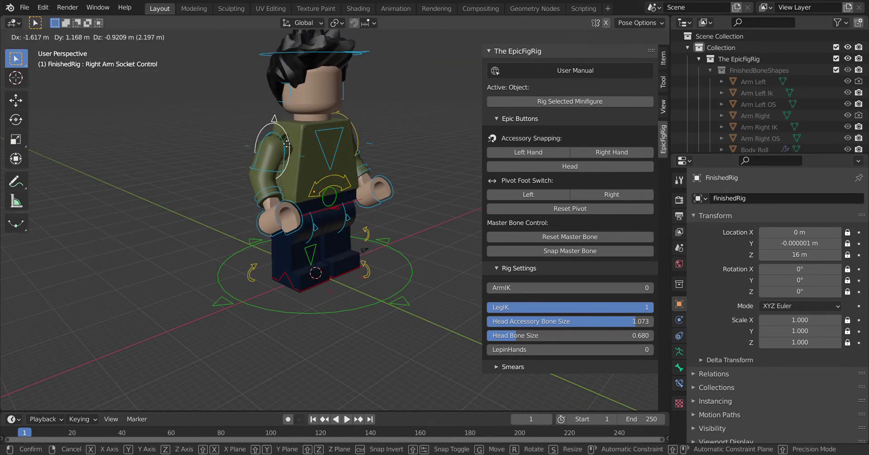
left_click(298, 132)
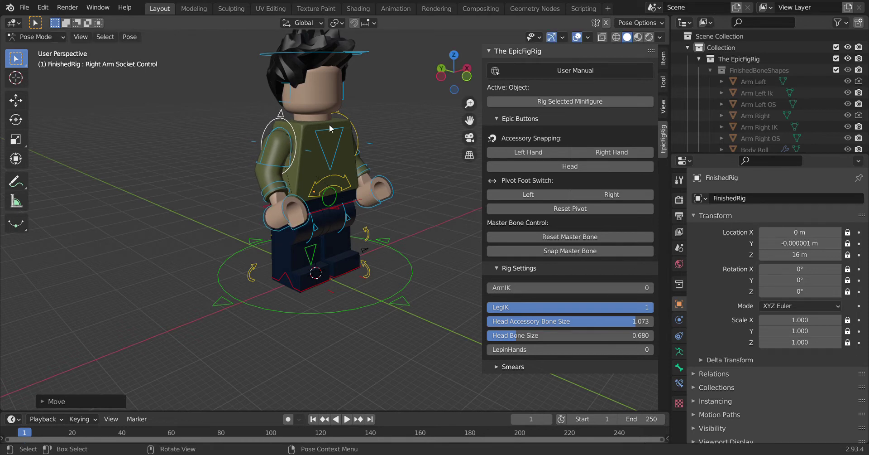
key("ctrl+z")
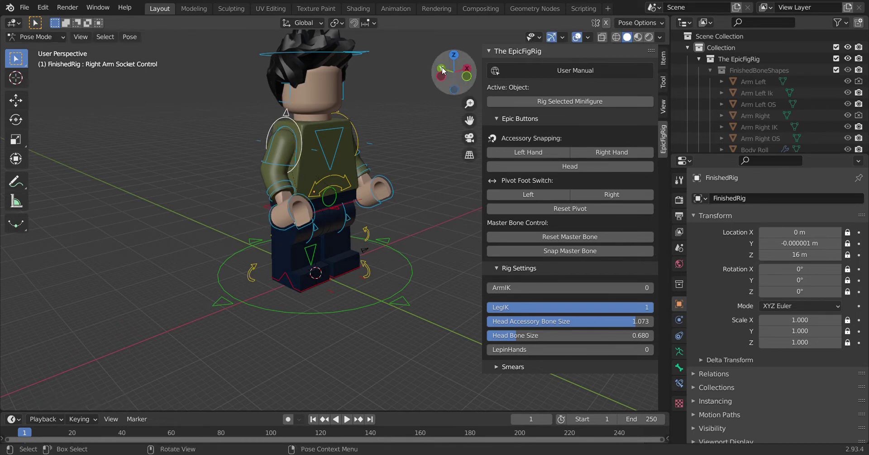
Move the RightFootIK control to a new position.
mouse_move(453, 72)
left_mouse_down()
mouse_move(512, 75)
mouse_move(534, 91)
mouse_move(441, 66)
left_mouse_up()
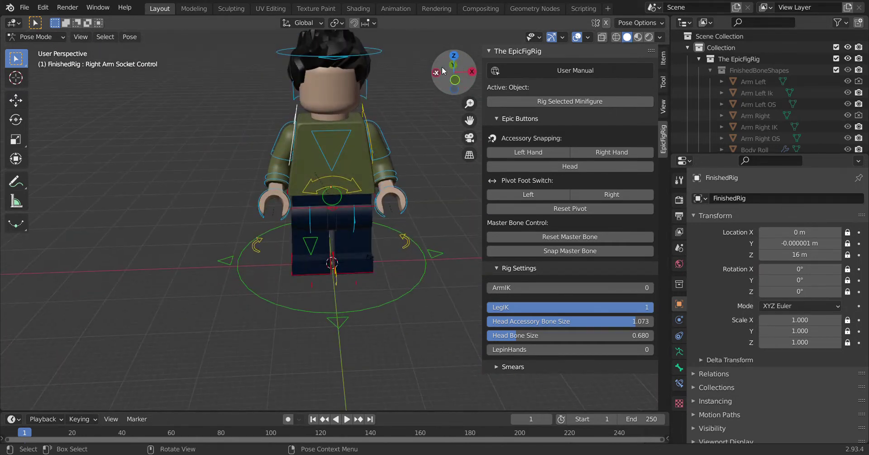
left_click(300, 273)
key("g")
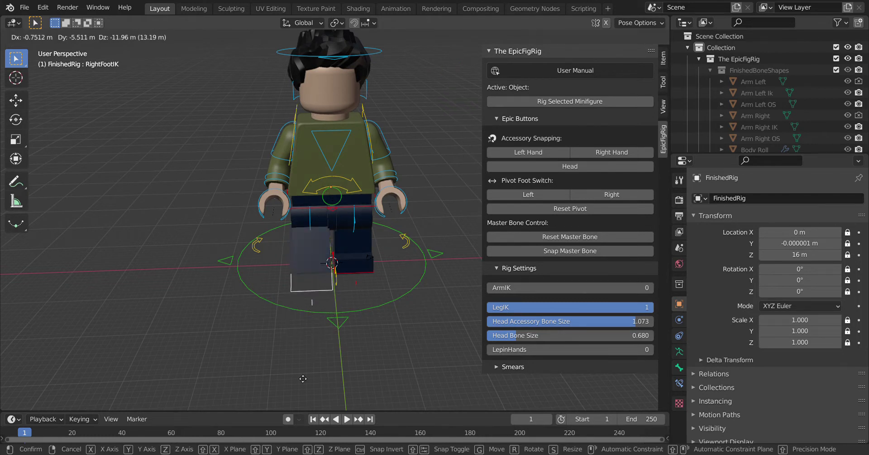
left_click(303, 284)
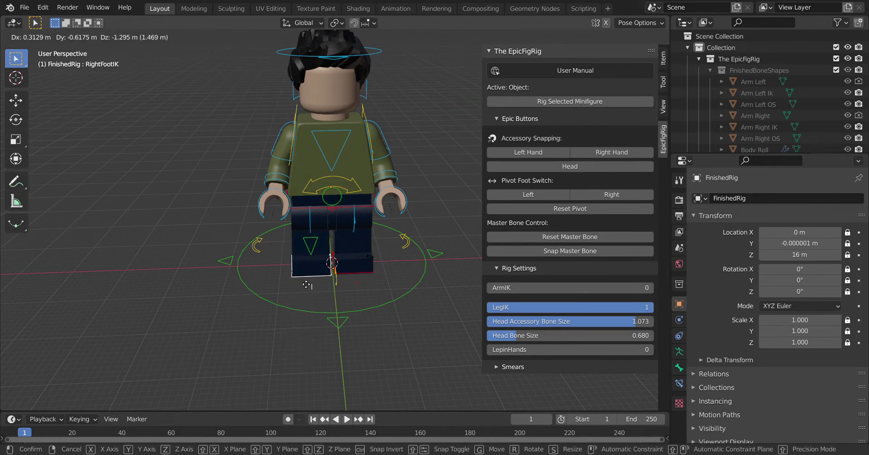
Start rotating the Center of Mass bone, then cancel, leaving the rest pose.
left_click_drag(460, 75, 339, 216)
left_click(325, 204)
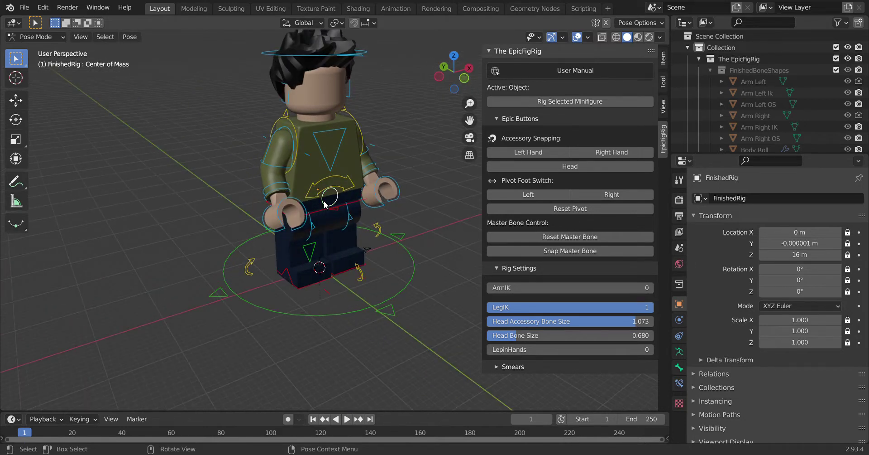
key("r")
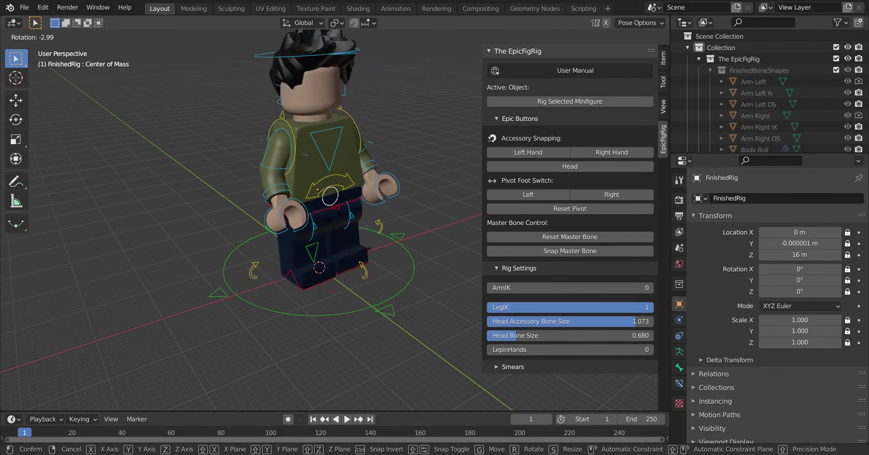
key("Escape")
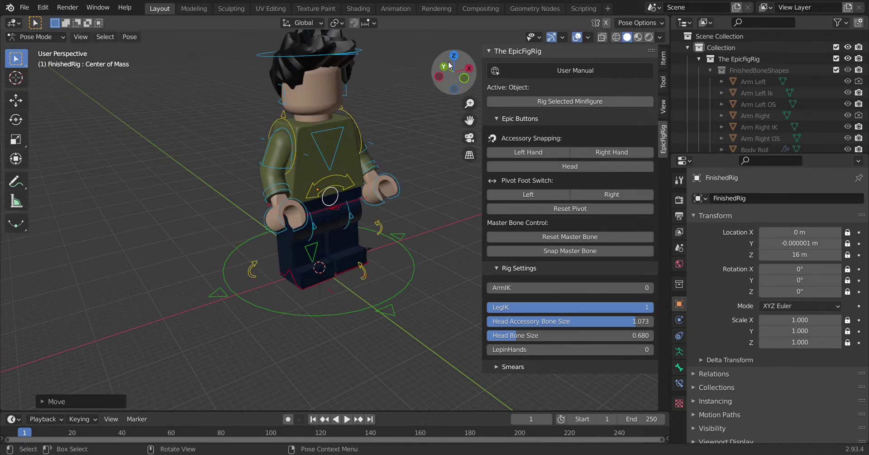
left_click_drag(450, 65, 448, 59)
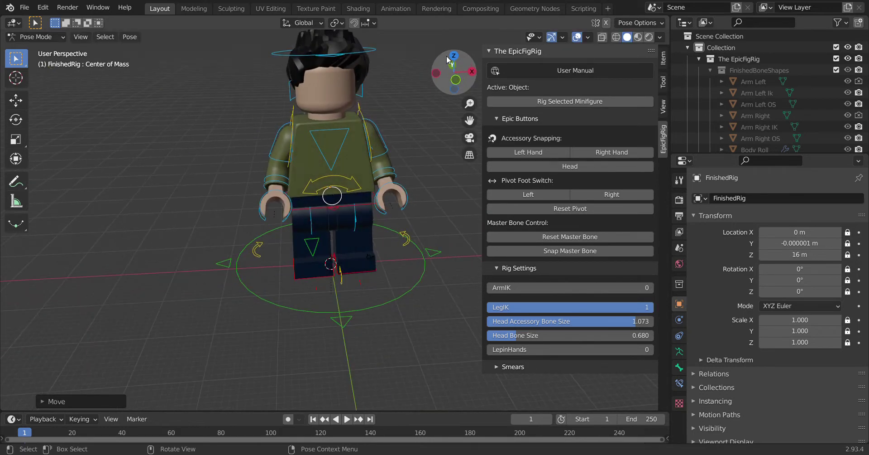
Make the Head Accessory bone active and switch the rig to Object Mode.
left_click(330, 44)
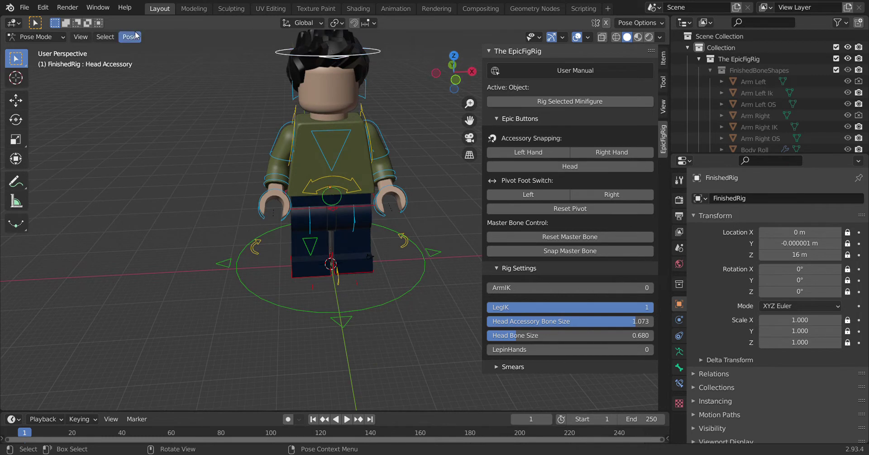
left_click(36, 37)
left_click(47, 53)
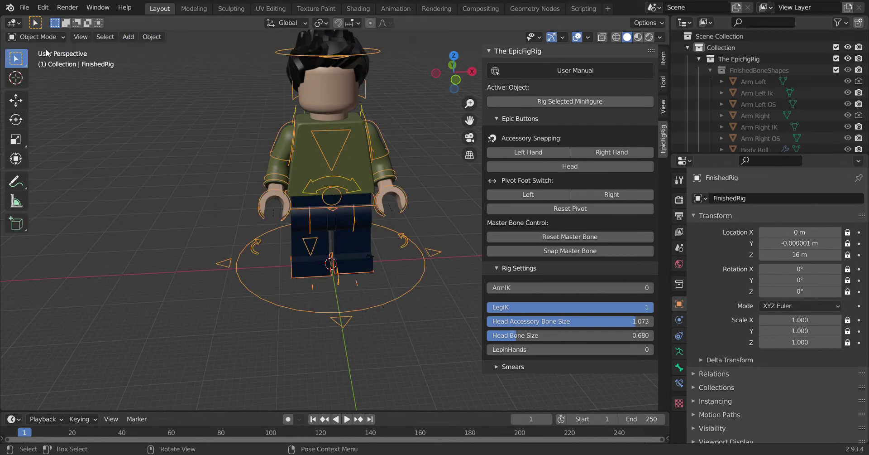
Parent the hair to the rig's active bone with Ctrl+P > Bone, then return to Pose Mode.
left_click(319, 43)
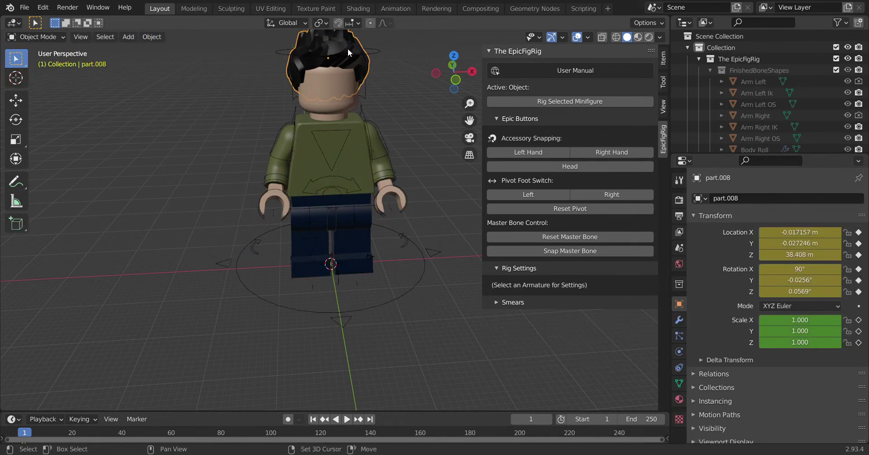
left_click(360, 53)
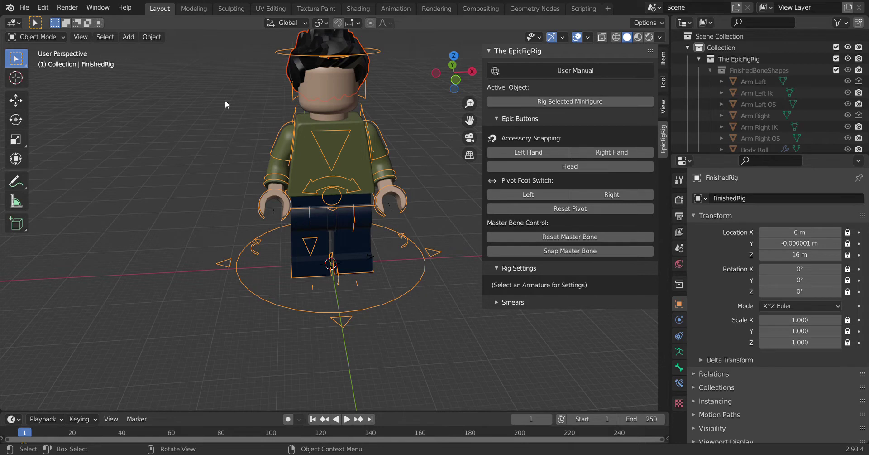
key("ctrl+p")
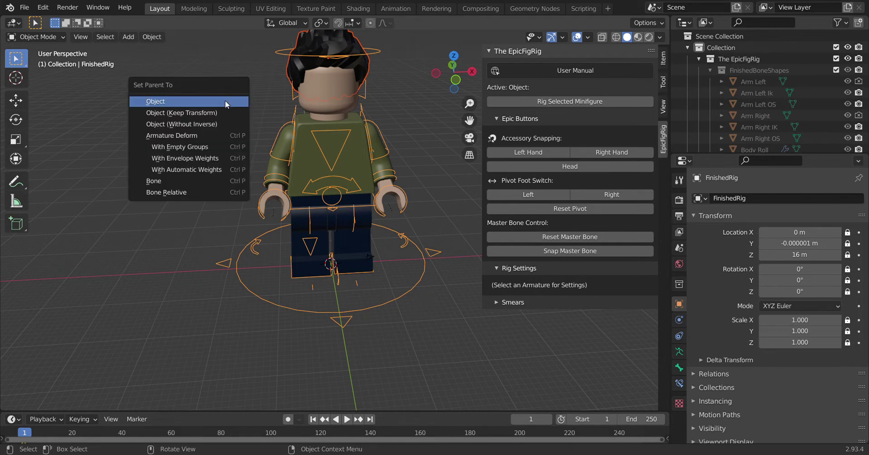
left_click(162, 181)
left_click_drag(462, 70, 471, 108)
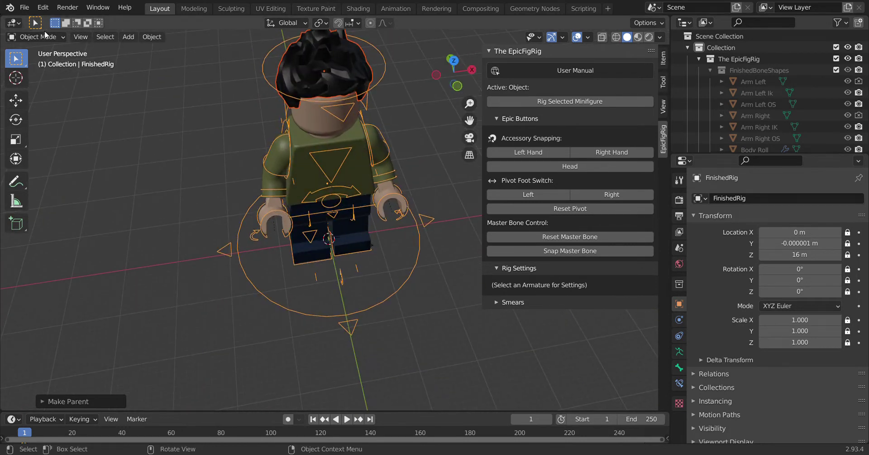
left_click(36, 37)
left_click(42, 75)
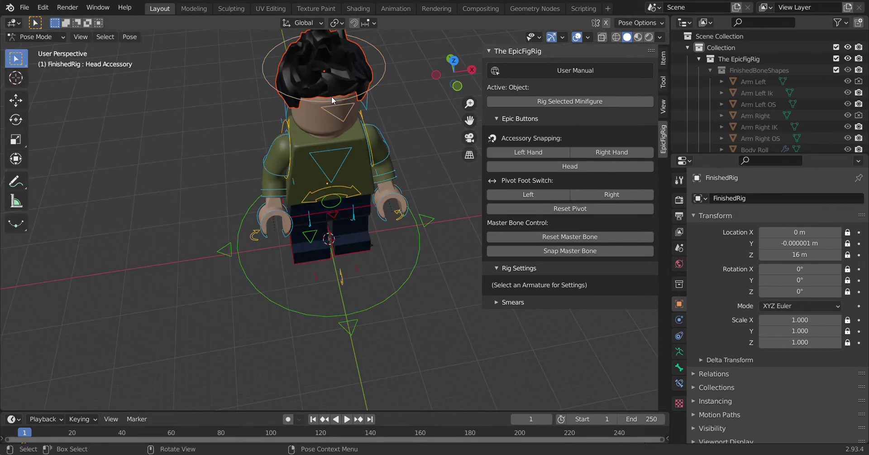
left_click(342, 168)
key("r")
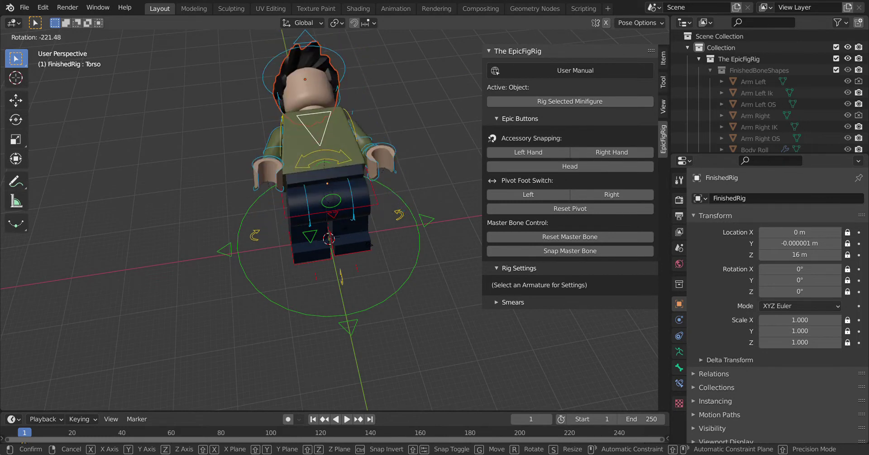
key("Escape")
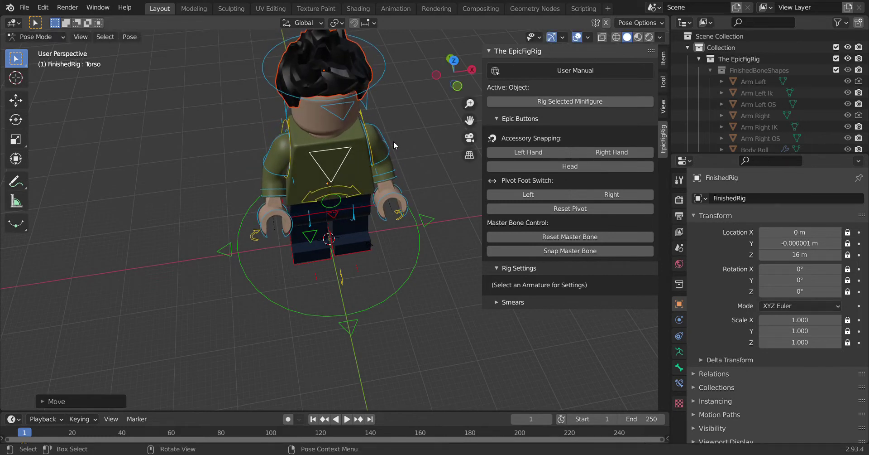
left_click_drag(461, 66, 320, 159)
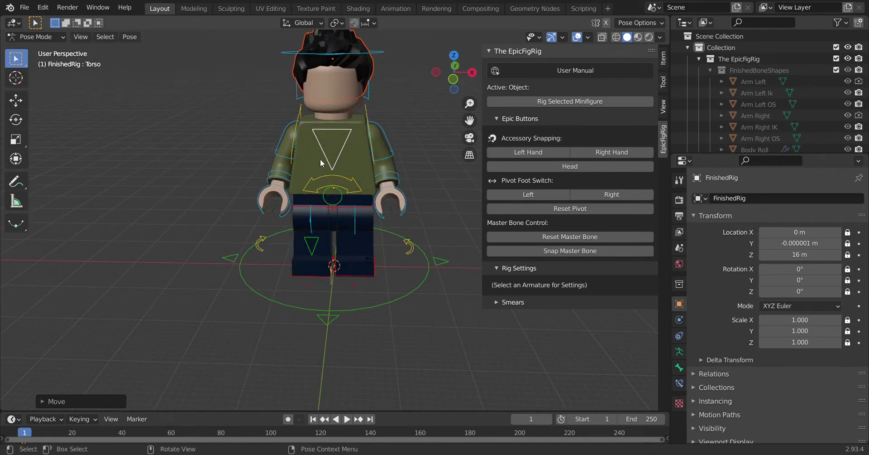
left_click_drag(451, 81, 382, 106)
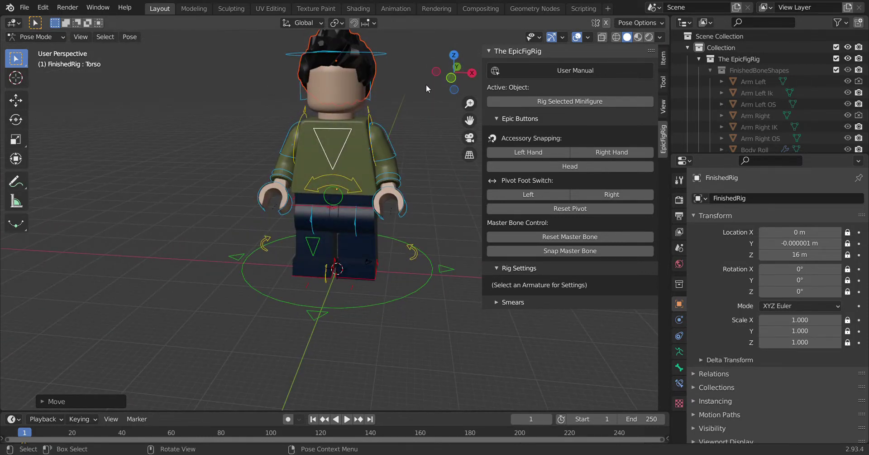
left_click_drag(428, 89, 420, 99)
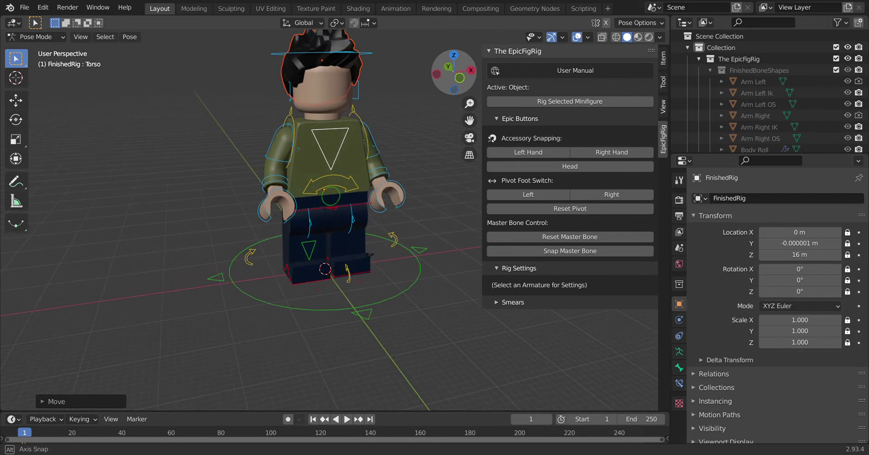
Set Render Engine to Cycles, preview in Rendered shading, then go back to Solid shading.
left_click(679, 200)
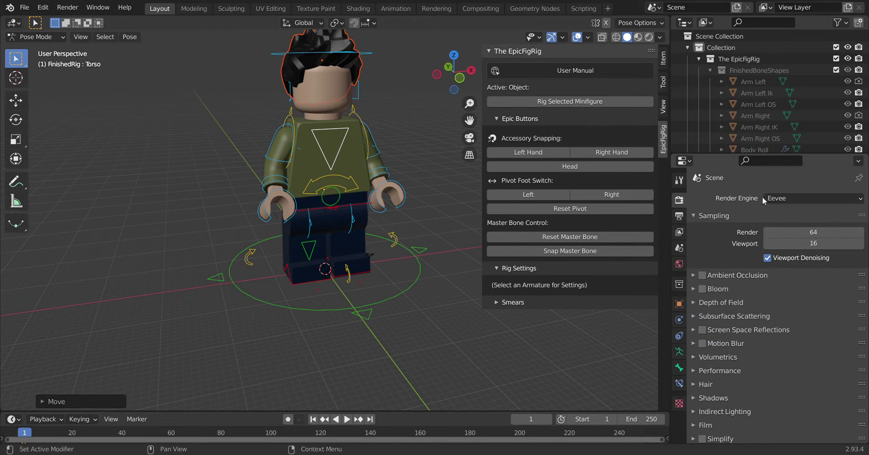
left_click(792, 198)
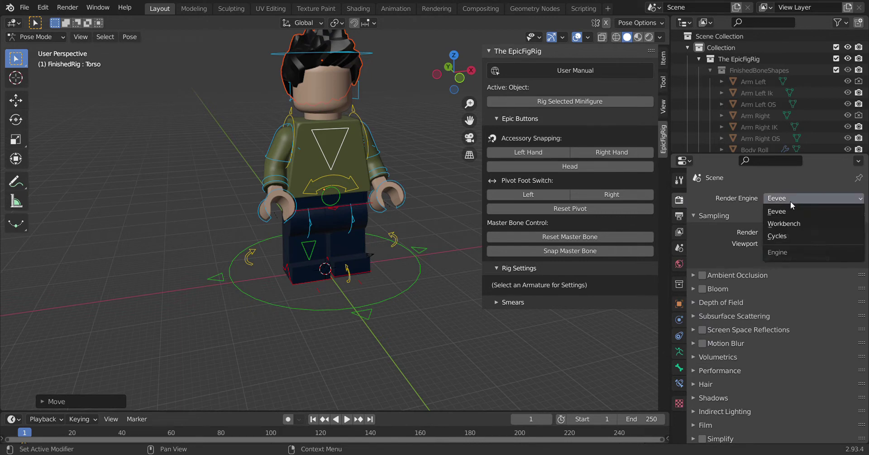
left_click(782, 235)
scroll(725, 278, "down", 4)
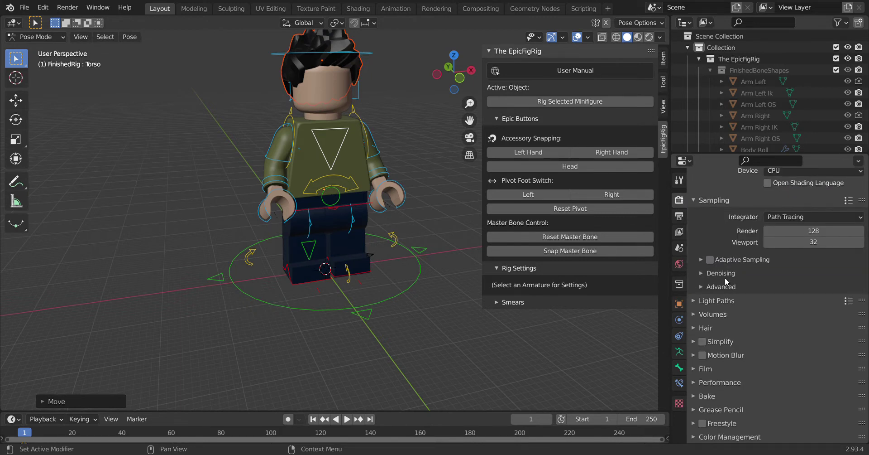
scroll(724, 277, "up", 4)
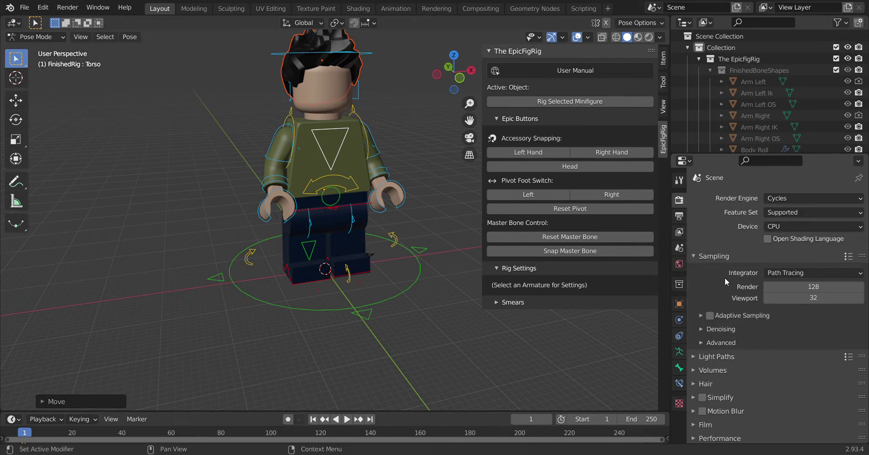
left_click(649, 40)
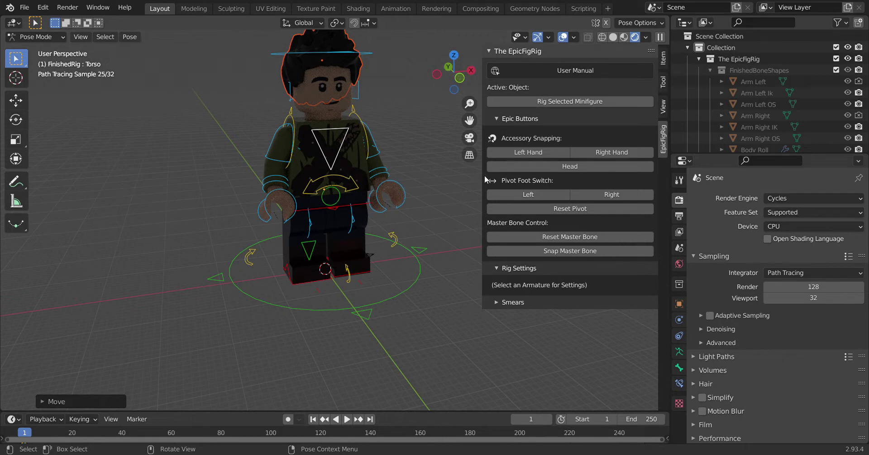
left_click(615, 37)
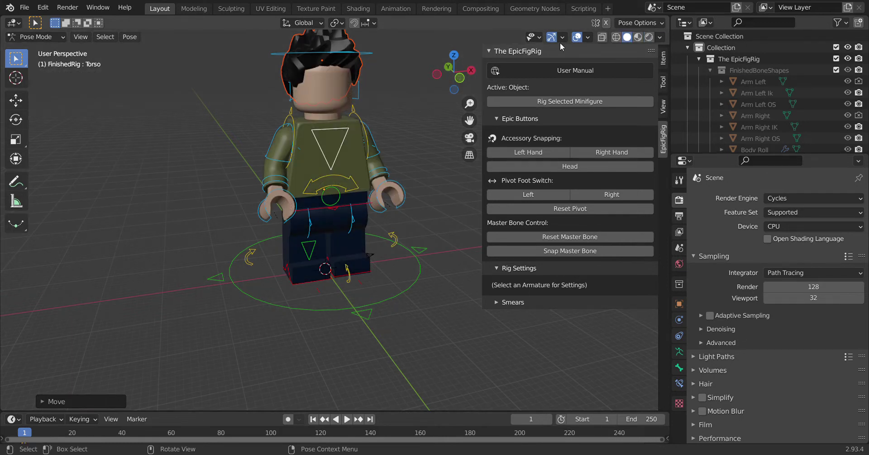
left_click_drag(473, 76, 448, 79)
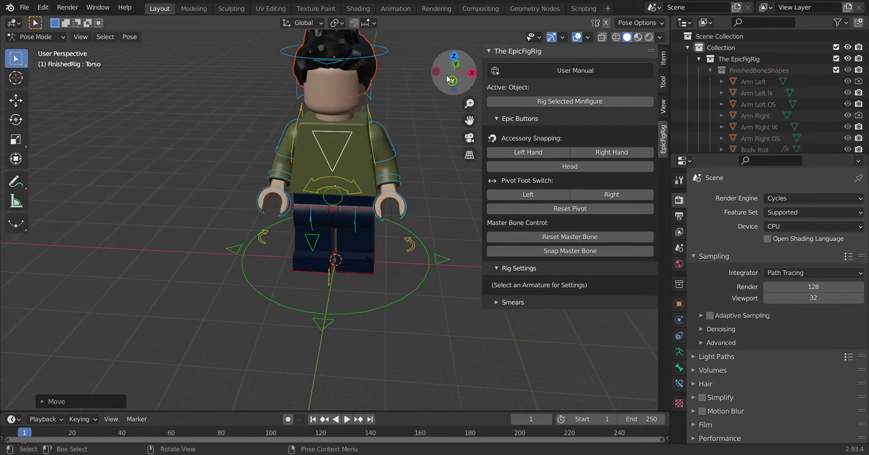
left_click(357, 194)
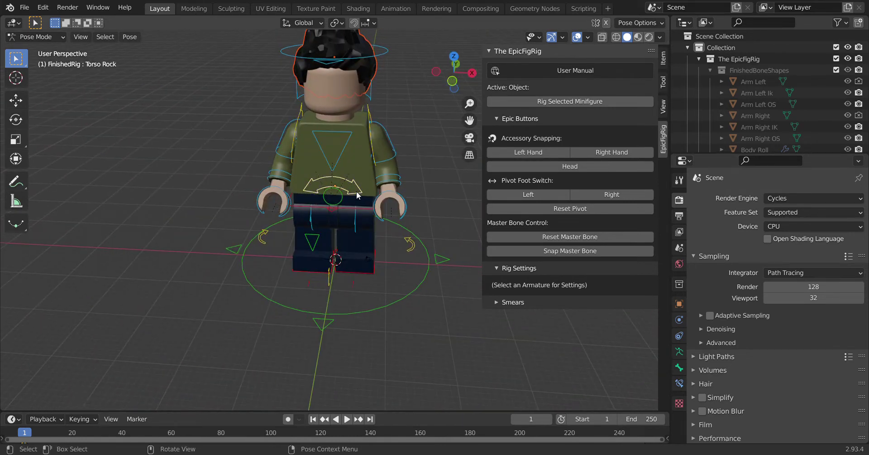
left_click_drag(453, 72, 415, 99)
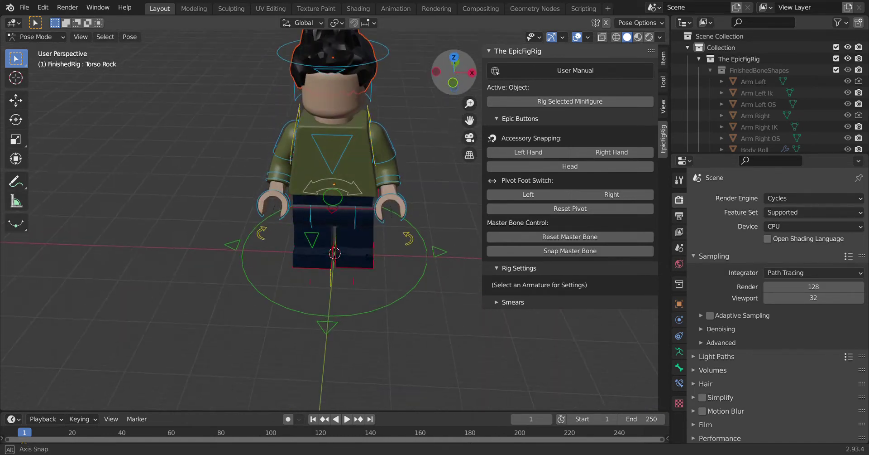
Switch the FinishedRig to Object Mode and deselect it.
left_click(41, 36)
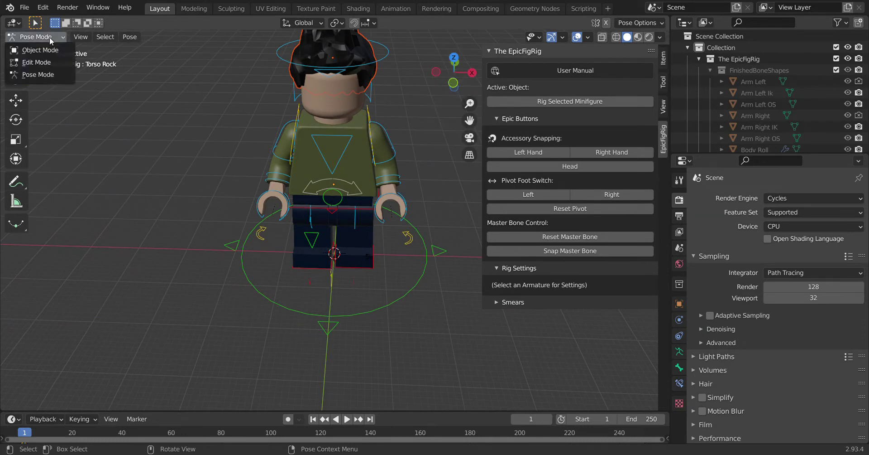
left_click(18, 49)
left_click(184, 91)
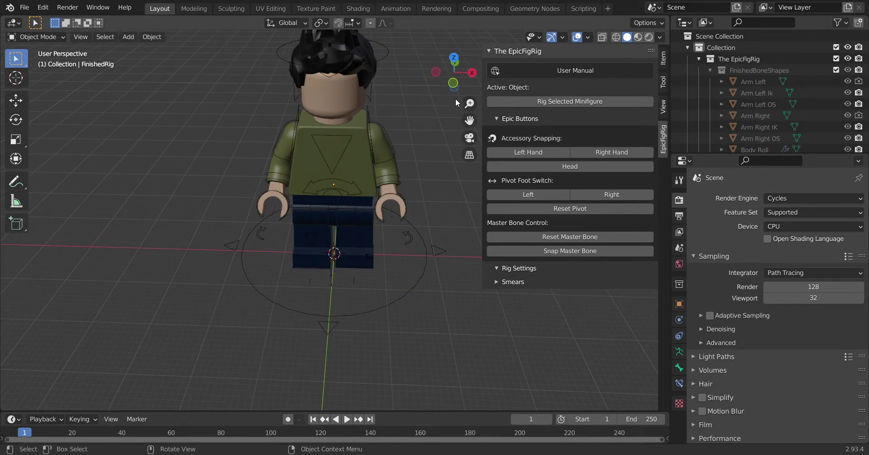
left_click_drag(447, 71, 443, 71)
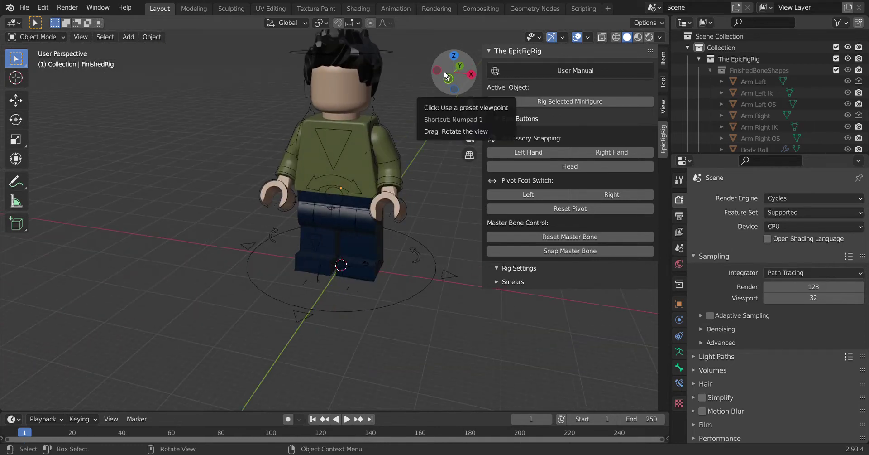
Show the Tool tab's active tool settings, zooming in and out on the minifigure.
left_click(679, 181)
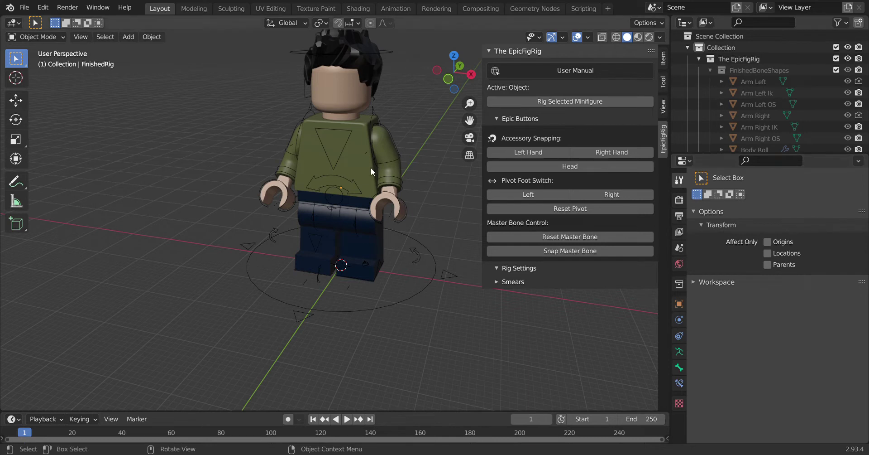
scroll(376, 216, "down", 8)
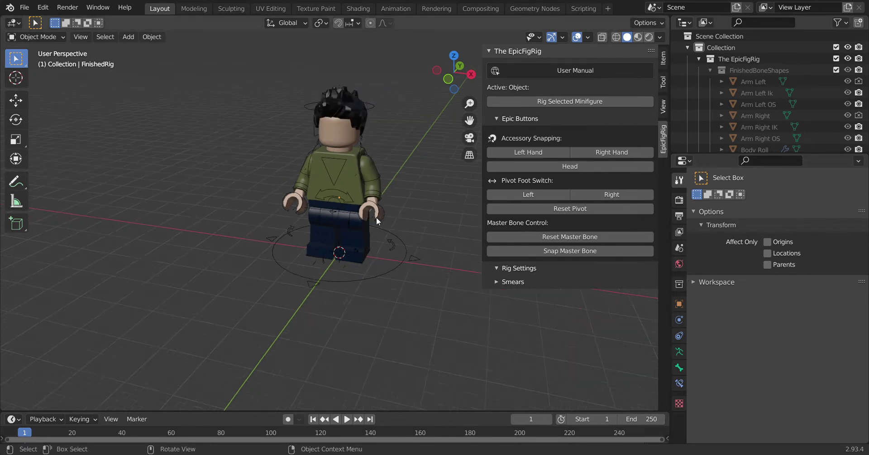
scroll(376, 216, "up", 4)
scroll(376, 216, "up", 3)
scroll(382, 234, "up", 6)
scroll(383, 235, "down", 4)
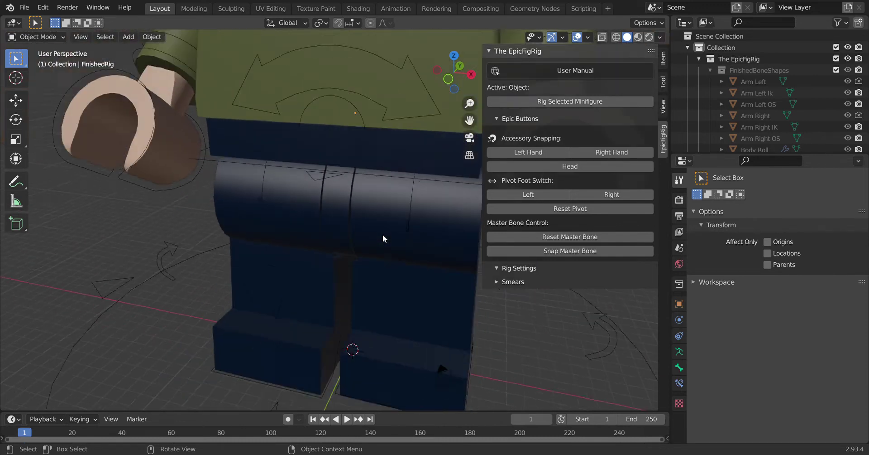
scroll(382, 235, "up", 5)
scroll(392, 356, "down", 2)
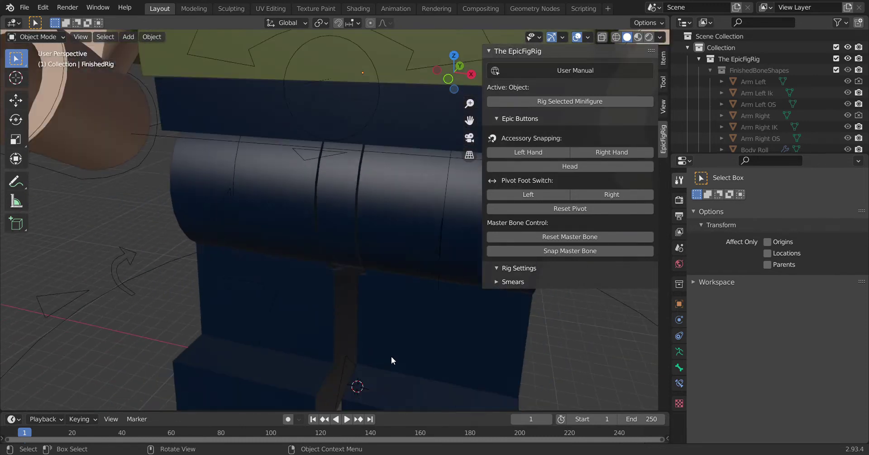
scroll(391, 355, "down", 5)
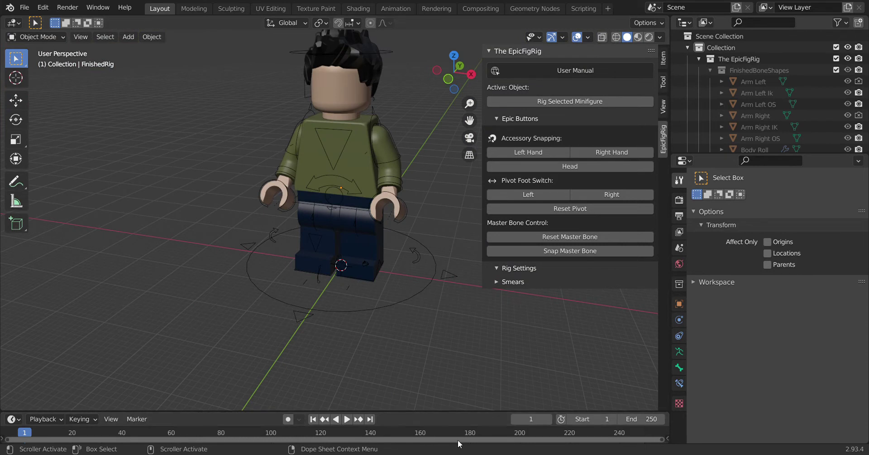
Open the sidebar View tab and browse the Object, World, View Layer, Output and Render properties.
left_click(663, 107)
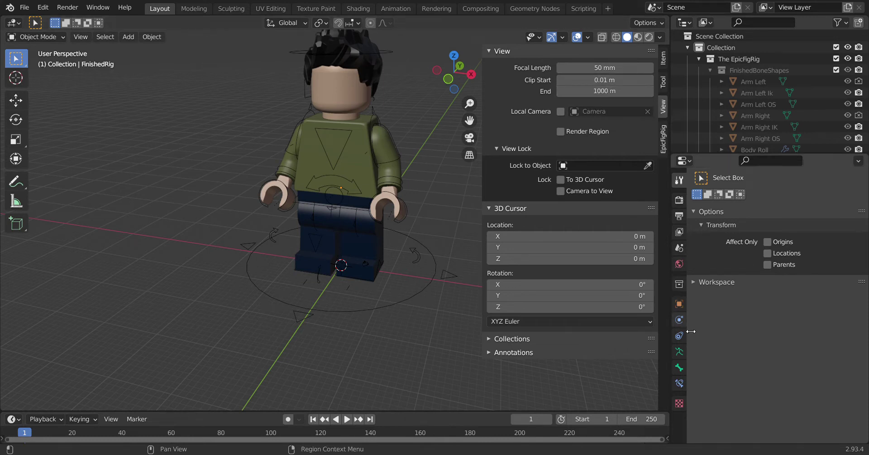
left_click(679, 304)
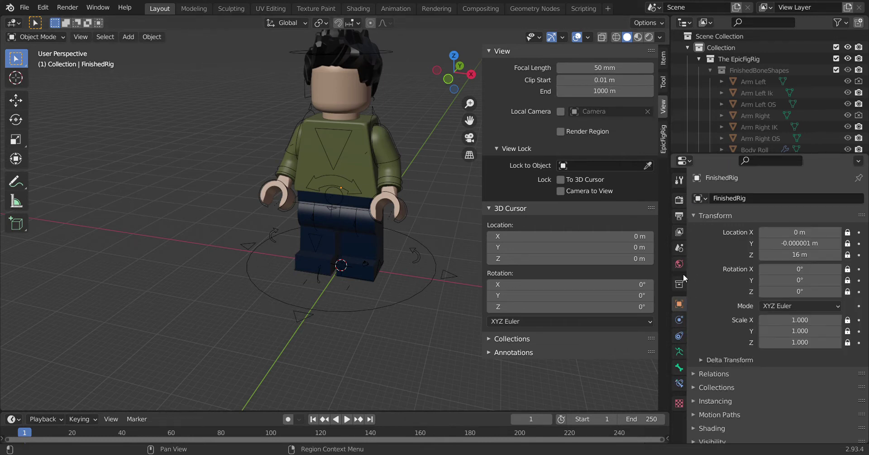
left_click(680, 264)
left_click(680, 232)
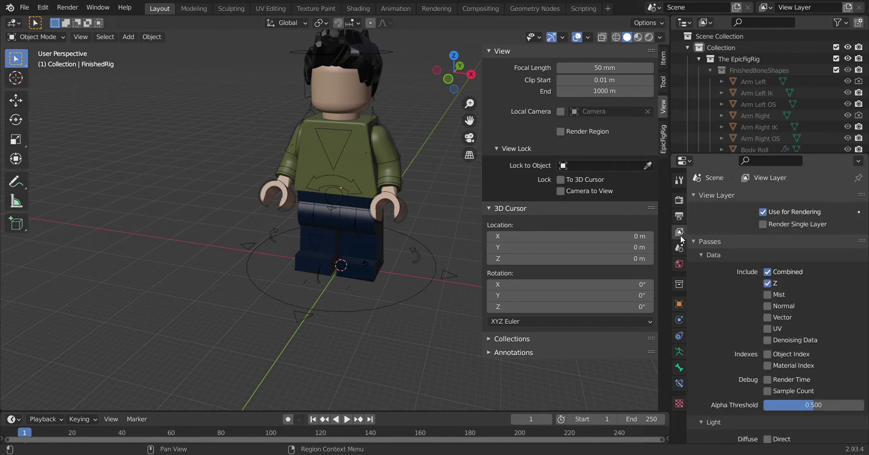
left_click(679, 216)
scroll(707, 297, "down", 3)
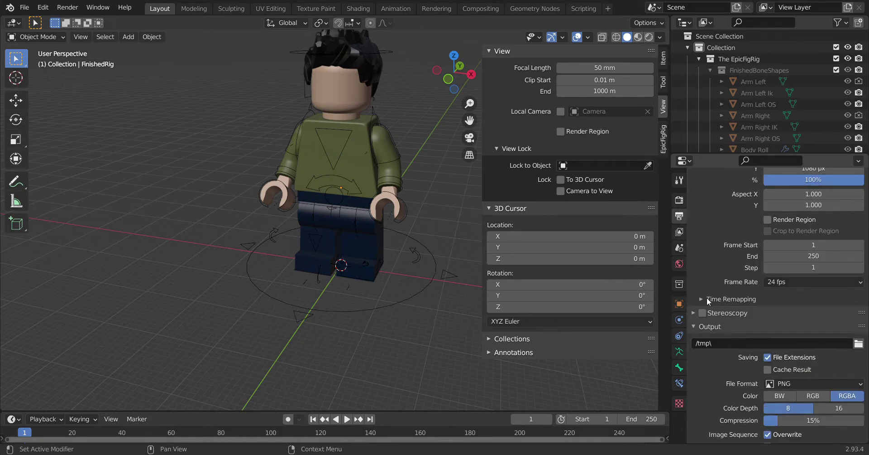
scroll(725, 341, "down", 2)
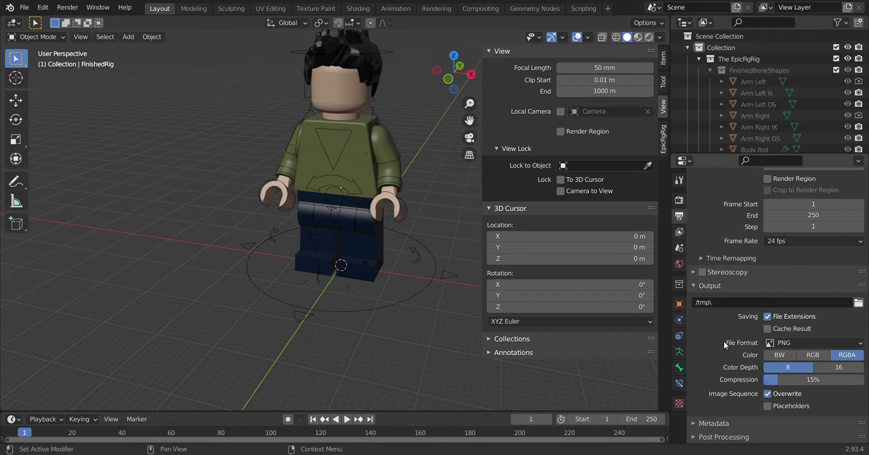
left_click(678, 200)
scroll(770, 304, "up", 3)
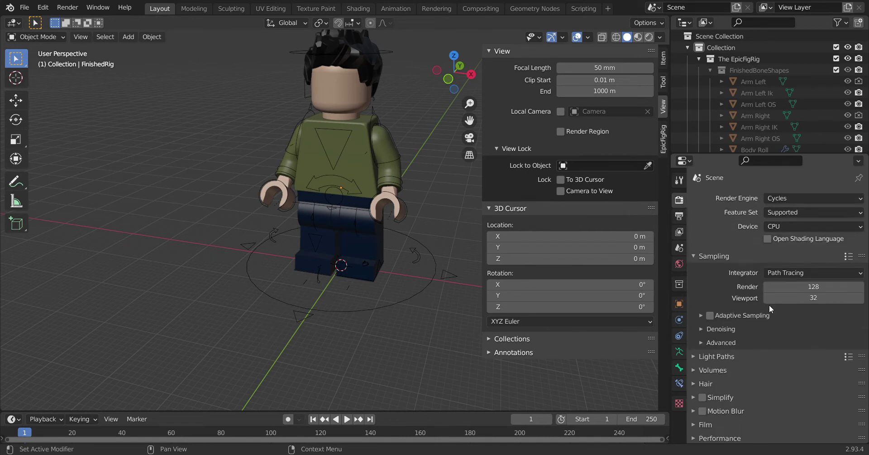
Change the viewport Clip End from 1000 m to 10000000 m.
left_click(609, 95)
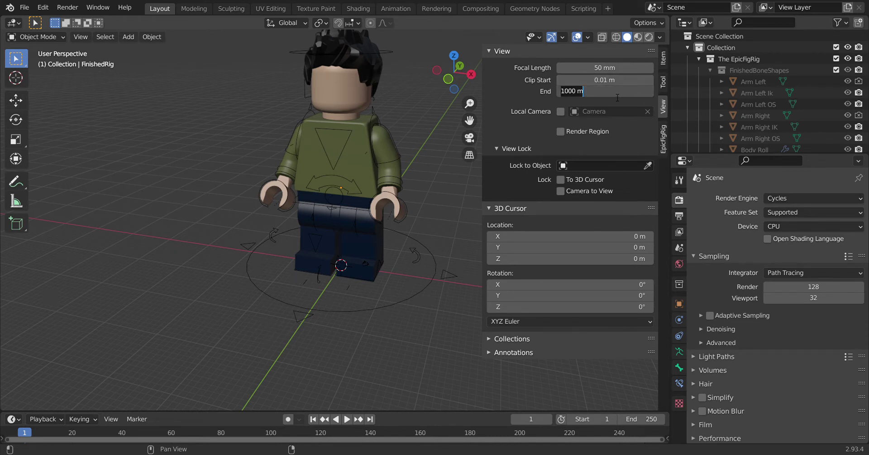
key("BackSpace")
type("10000")
key("Return")
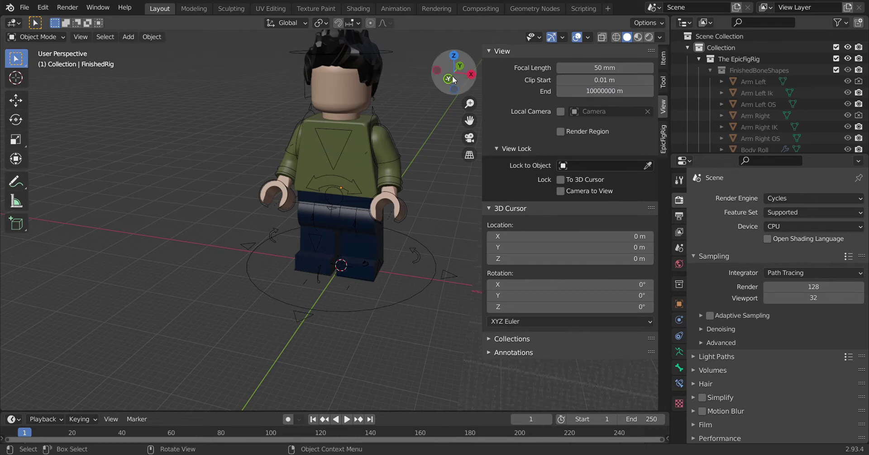
left_click_drag(453, 74, 475, 76)
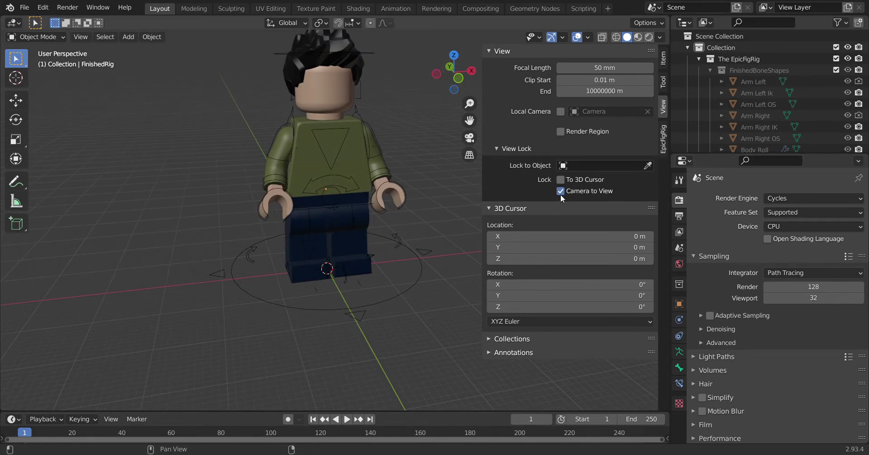
Enter camera view with Camera to View locked and frame the minifigure.
left_click(470, 139)
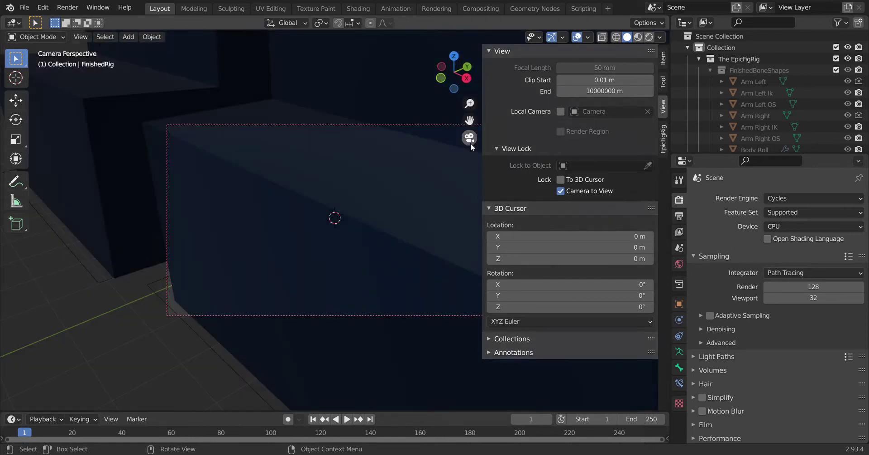
left_click(561, 191)
left_click(562, 191)
mouse_move(453, 86)
left_mouse_down()
mouse_move(435, 68)
mouse_move(457, 76)
left_mouse_up()
scroll(341, 196, "up", 4)
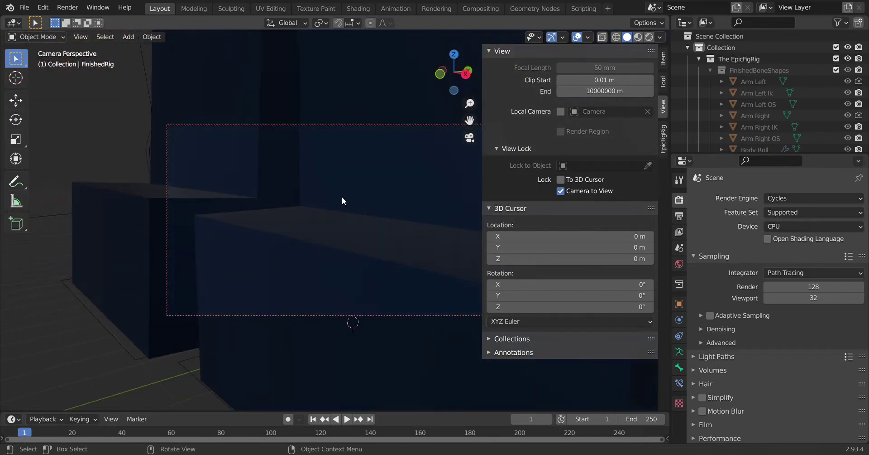
scroll(343, 200, "down", 4)
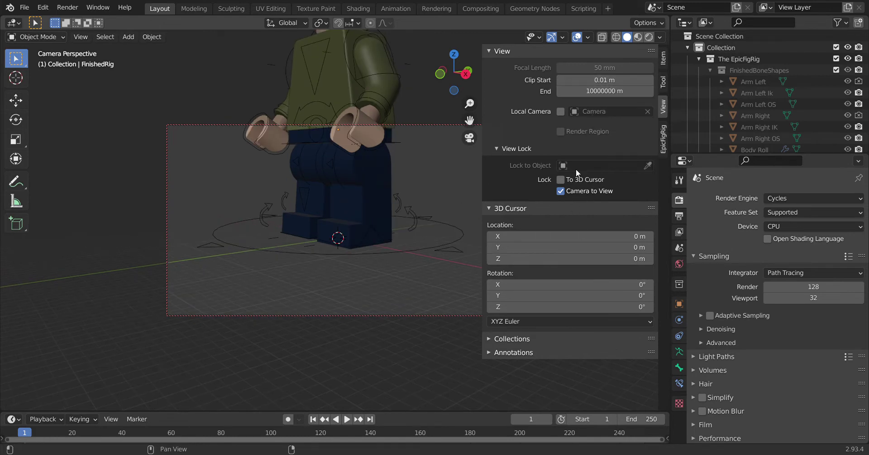
Select the scene camera and set its Lens Clip End to 1000000 m.
left_click(679, 303)
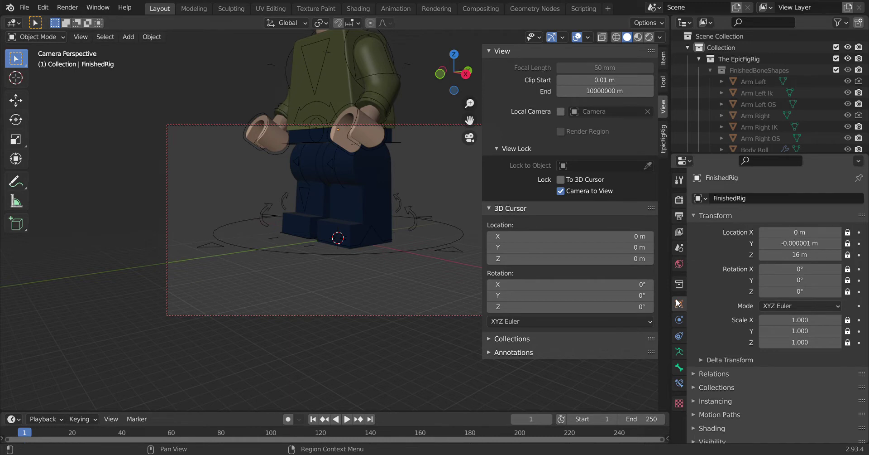
left_click(394, 125)
left_click(398, 125)
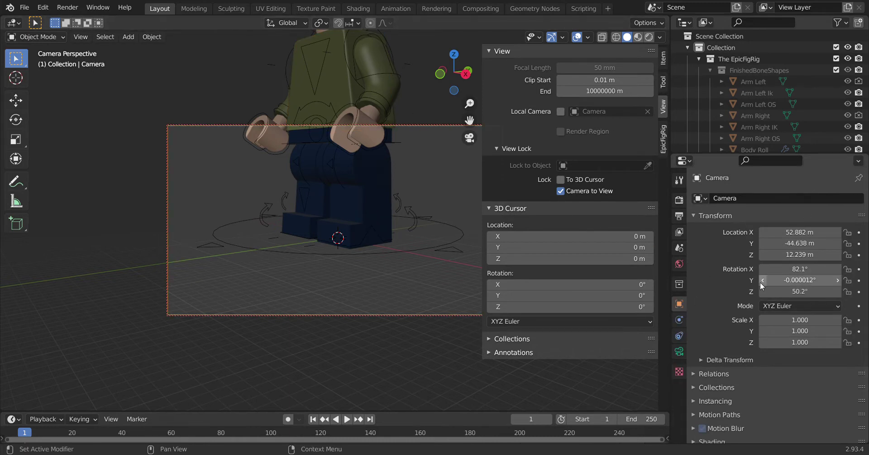
scroll(761, 284, "down", 3)
scroll(762, 284, "up", 3)
scroll(723, 327, "down", 3)
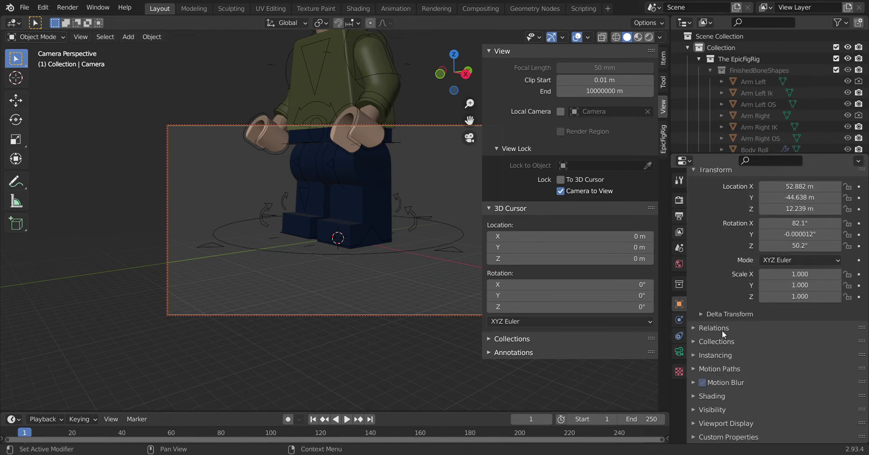
left_click(679, 351)
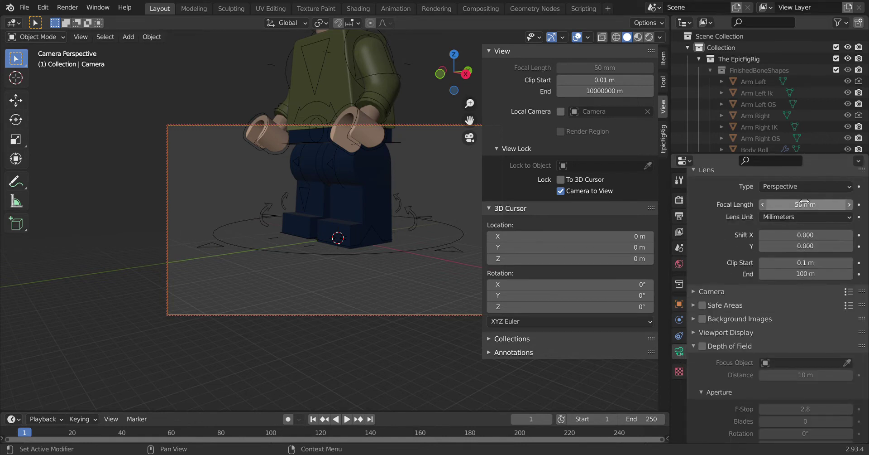
left_click(810, 277)
key("BackSpace")
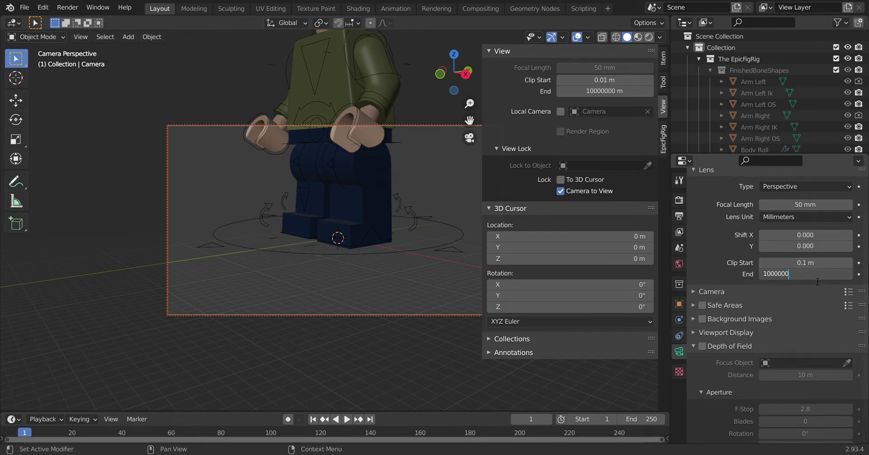
type("1000000")
key("Return")
left_click_drag(451, 74, 508, 98)
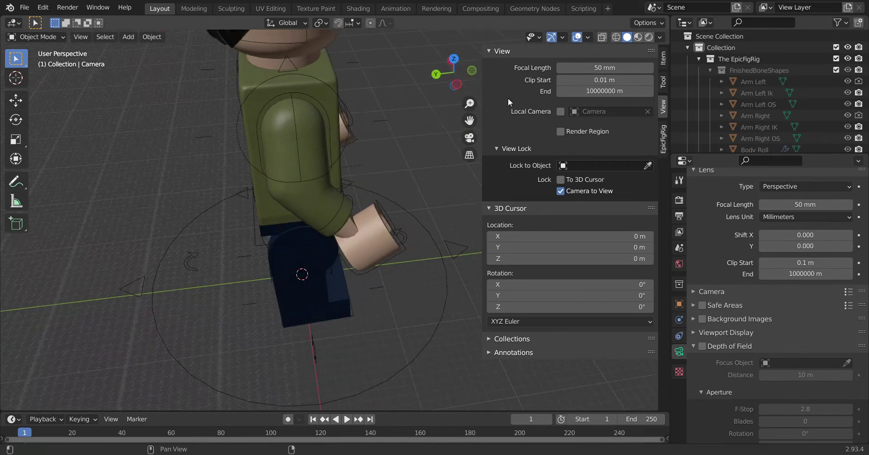
left_click(564, 191)
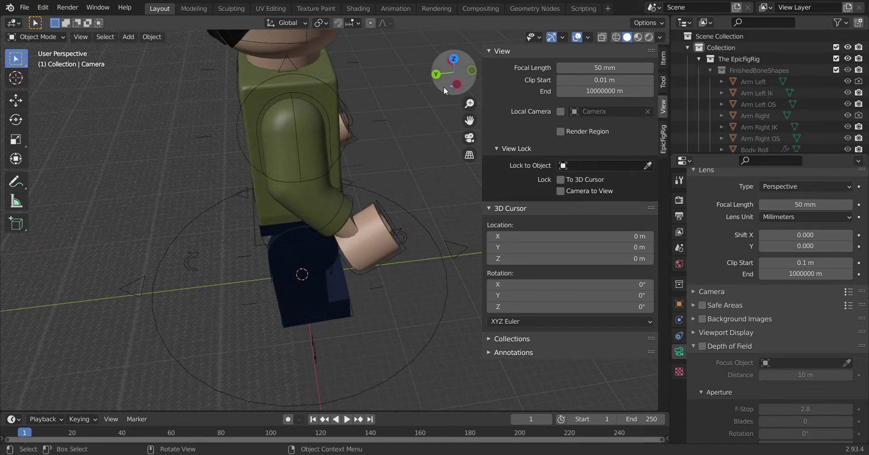
left_click_drag(443, 86, 308, 238)
scroll(308, 238, "down", 6)
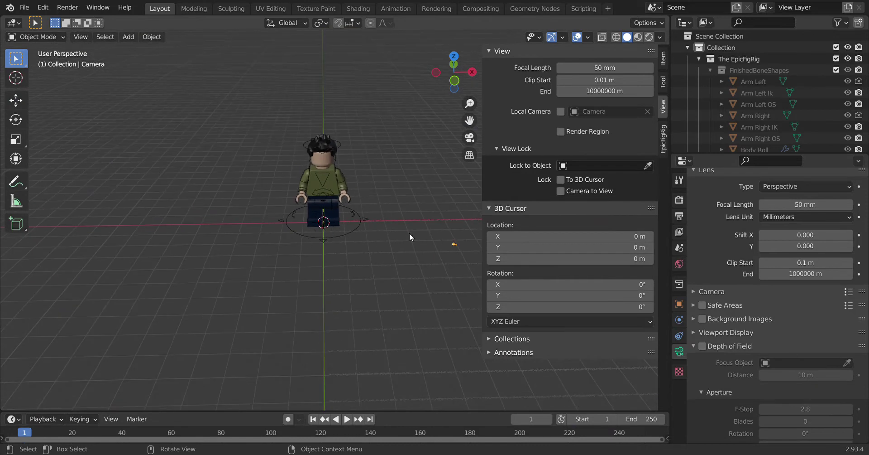
mouse_move(463, 72)
left_mouse_down()
mouse_move(432, 92)
mouse_move(448, 86)
mouse_move(448, 104)
mouse_move(457, 90)
mouse_move(450, 78)
left_mouse_up()
scroll(363, 146, "up", 6)
scroll(373, 275, "down", 5)
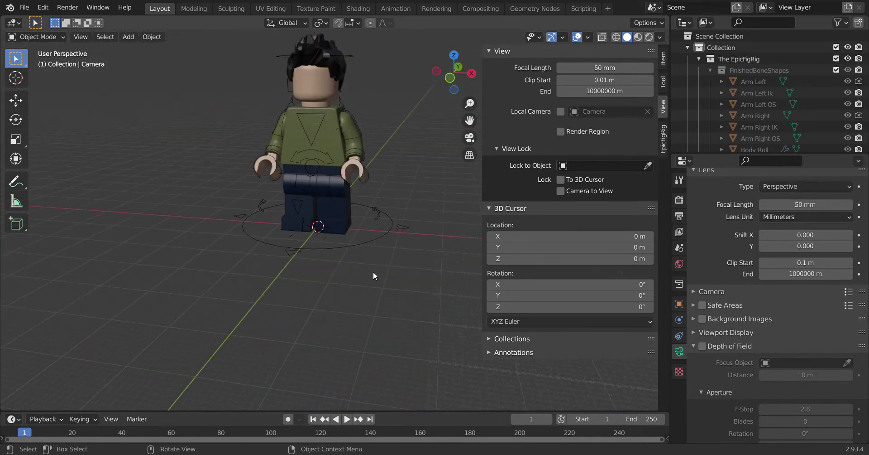
scroll(374, 275, "up", 2)
left_click_drag(458, 77, 379, 332)
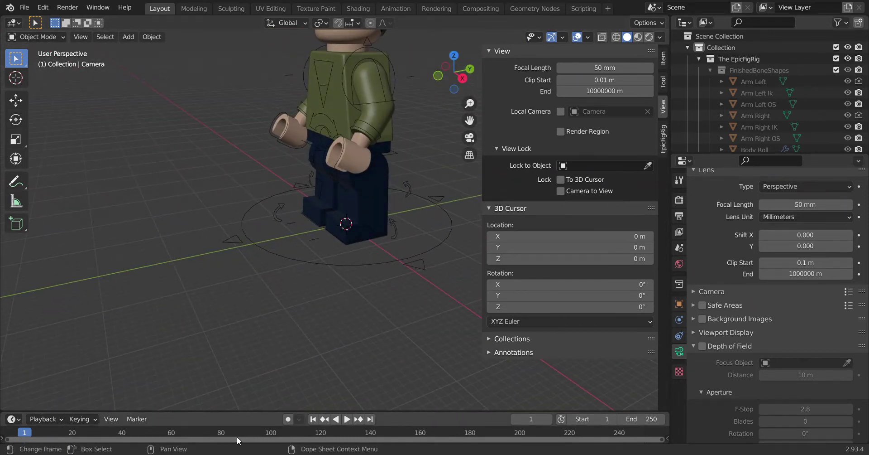
left_click_drag(276, 412, 281, 268)
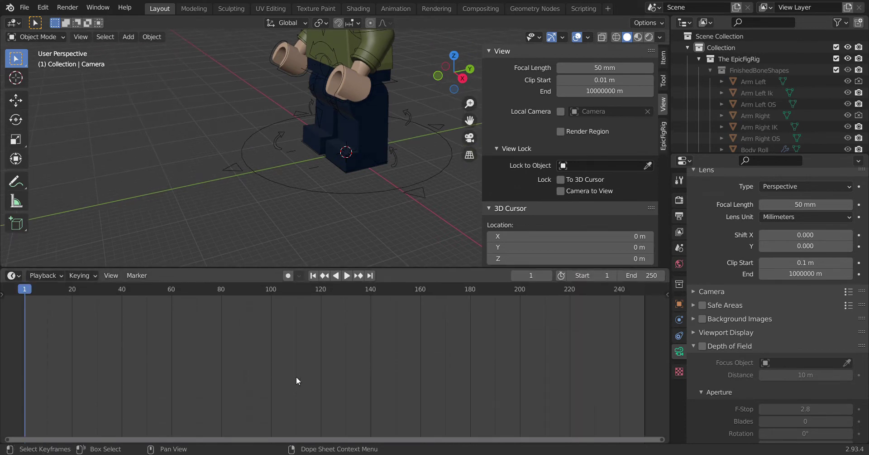
Play the empty animation, stop it, and set the current frame to 1.
left_click(345, 276)
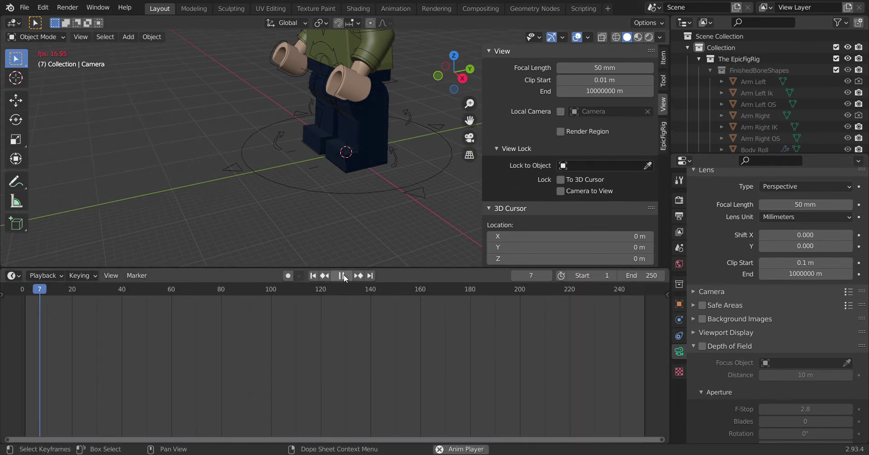
left_click(344, 276)
left_click(313, 276)
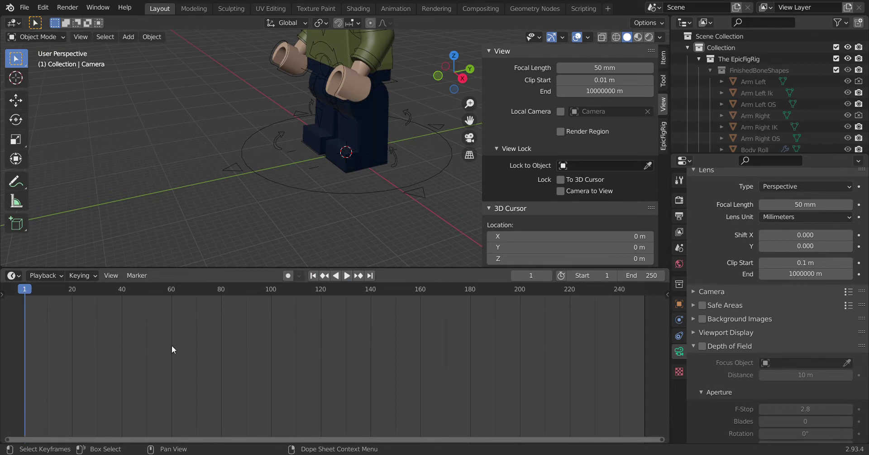
left_click(345, 275)
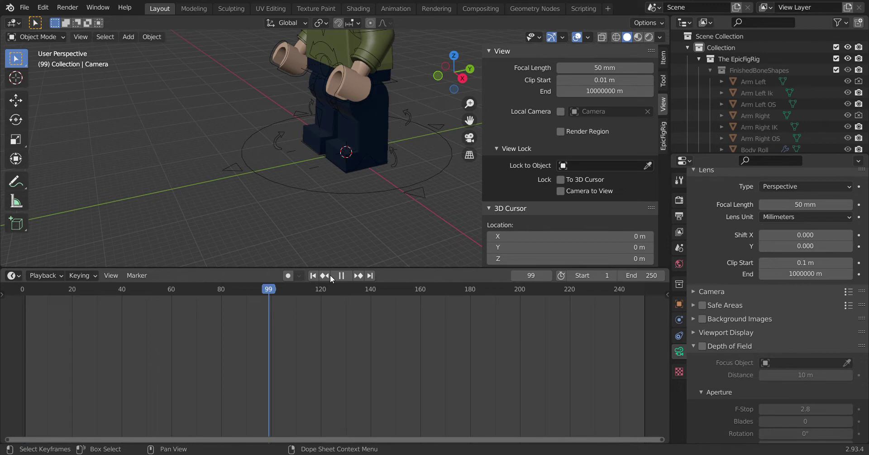
left_click_drag(426, 289, 20, 317)
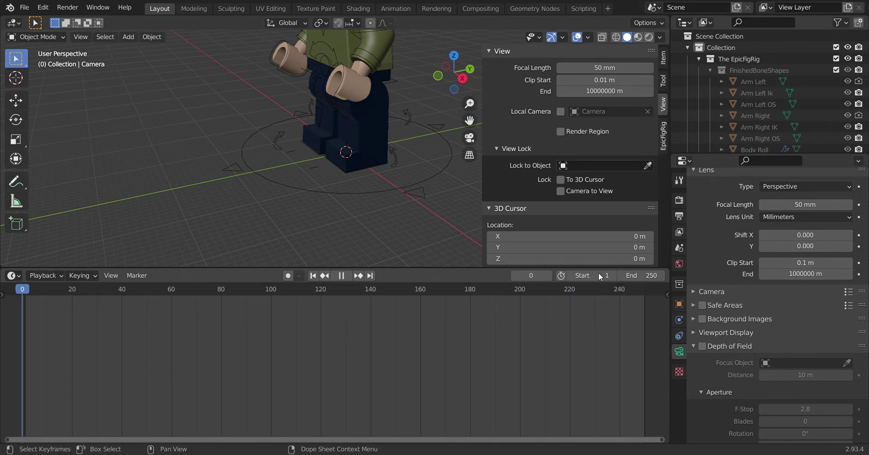
key("space")
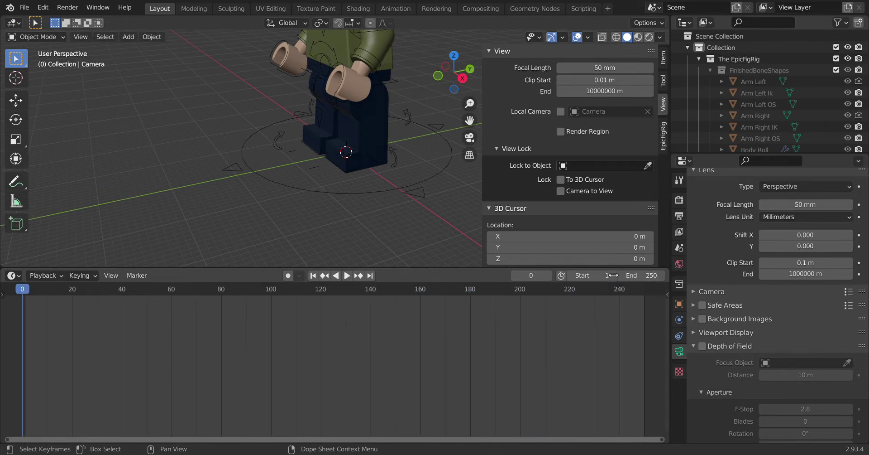
left_click(26, 296)
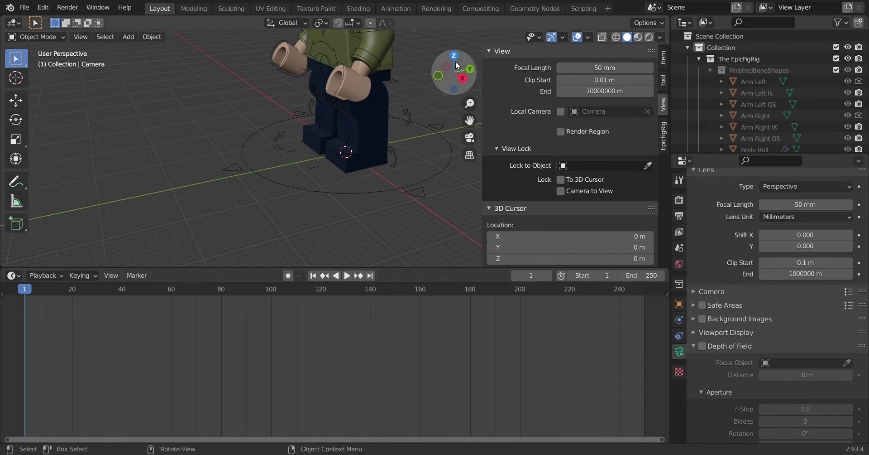
Orbit down onto the figure, zoom in, and select the torso piece part.007.
left_click_drag(453, 73, 339, 219)
scroll(340, 219, "down", 3)
scroll(340, 219, "up", 1)
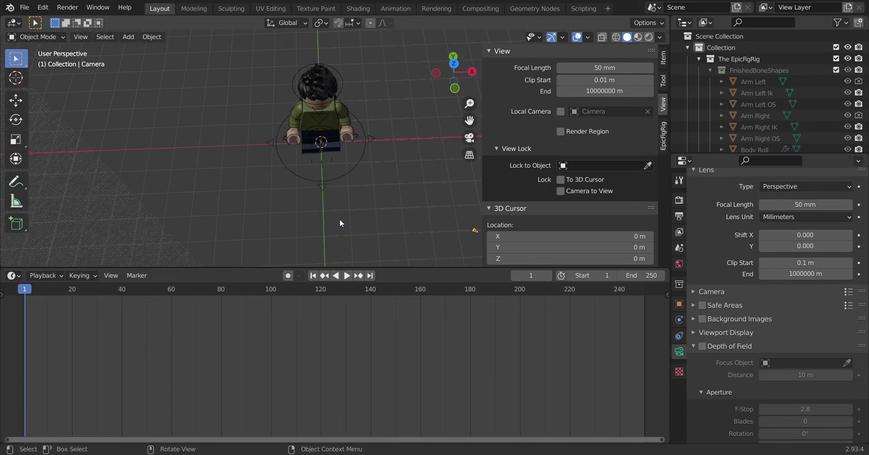
scroll(340, 219, "up", 1)
scroll(339, 222, "up", 1)
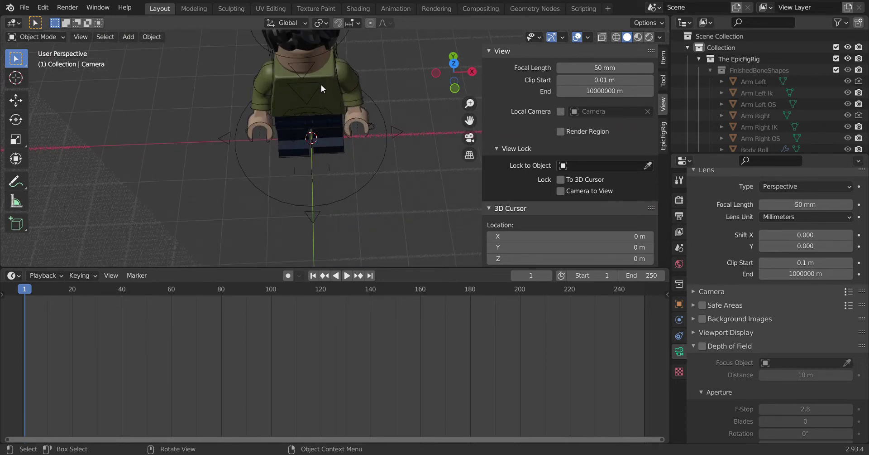
left_click(314, 97)
left_click(314, 97)
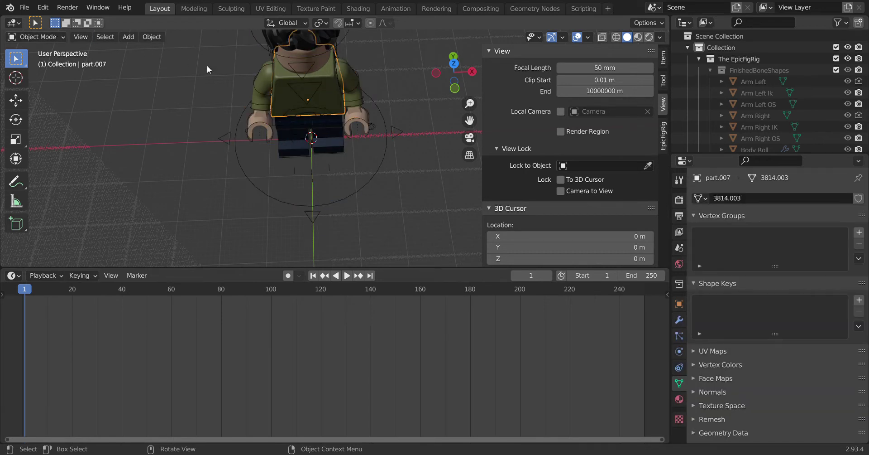
Put FinishedRig in Pose Mode and key the Whole Character at frame 1.
left_click(298, 94)
left_click(52, 38)
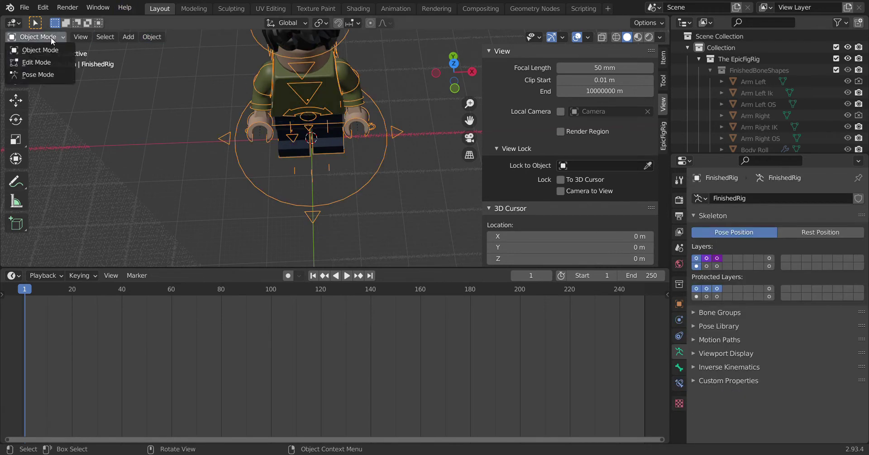
left_click(51, 74)
left_click_drag(468, 85, 381, 134)
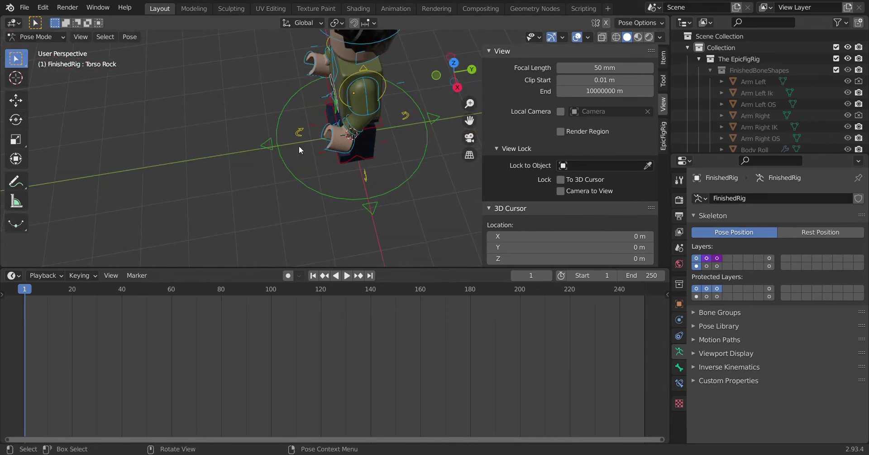
key("i")
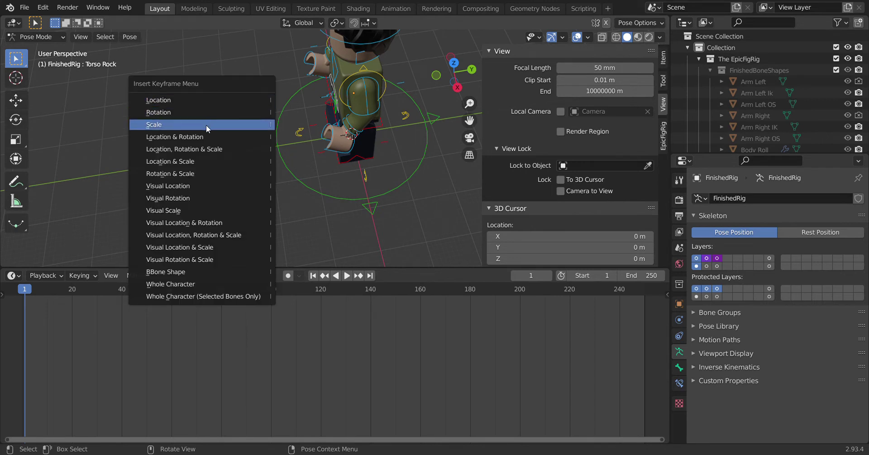
left_click(177, 283)
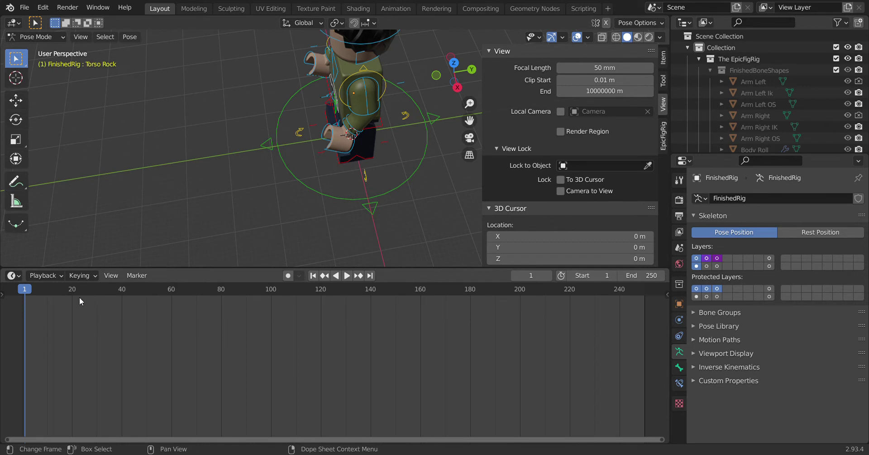
Play the timeline briefly and stop back at frame 1.
key("space")
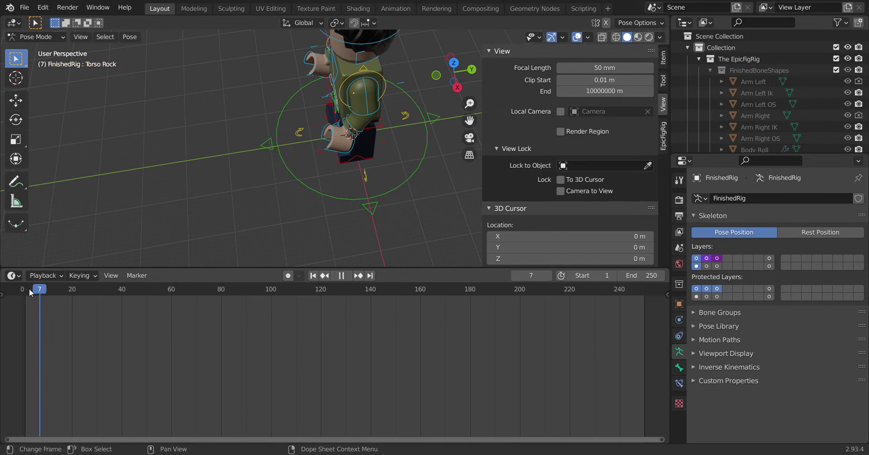
mouse_move(24, 292)
left_mouse_down()
mouse_move(52, 290)
mouse_move(23, 291)
left_mouse_up()
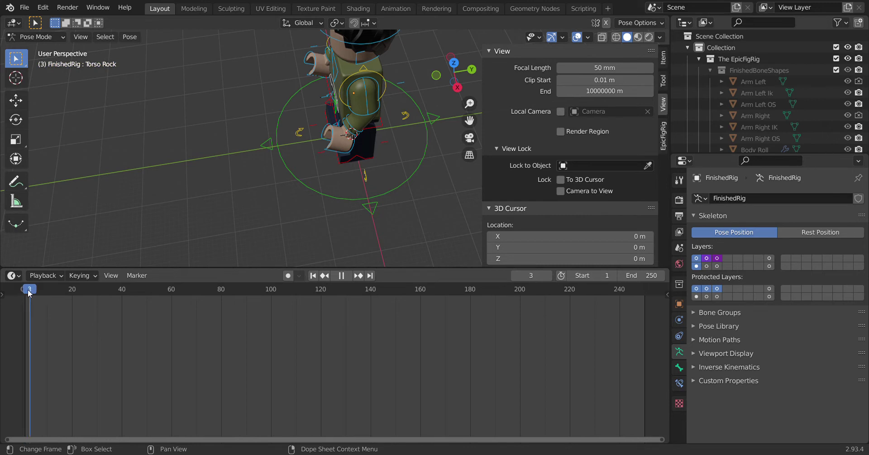
key("space")
left_click_drag(450, 82, 441, 83)
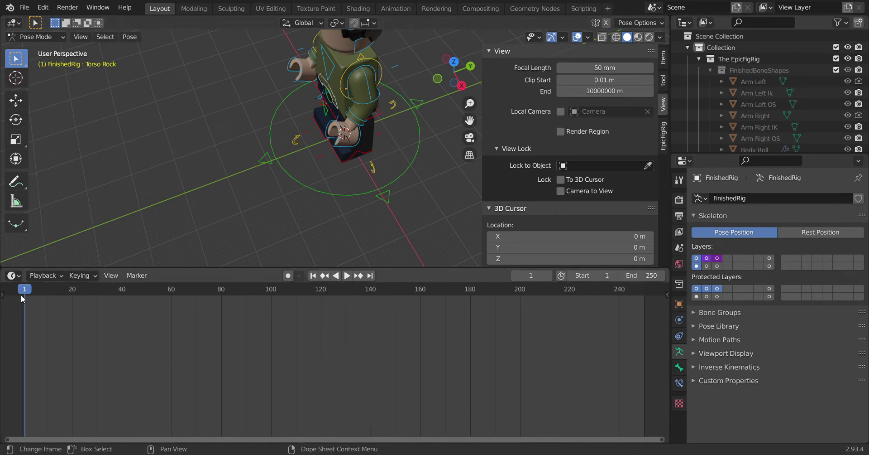
Advance the timeline to frame 20.
key("space")
left_click_drag(48, 290, 73, 291)
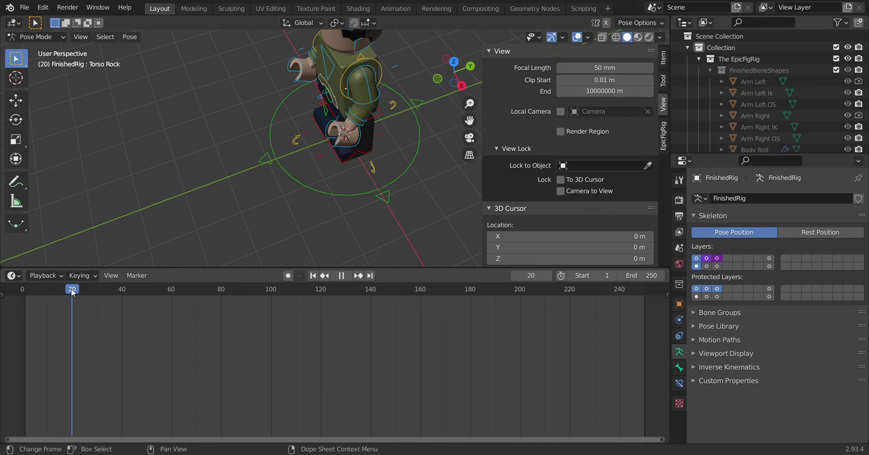
key("space")
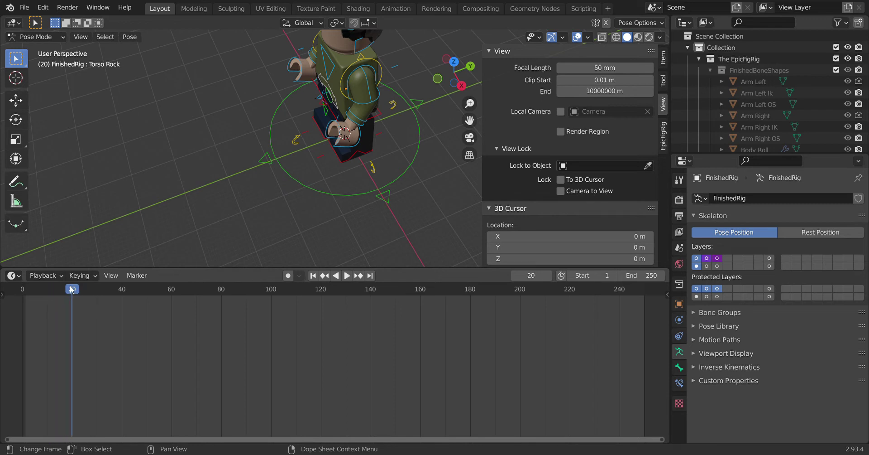
Rotate the Left Arm bone upward and key the Whole Character at frame 20.
left_click(370, 96)
key("r")
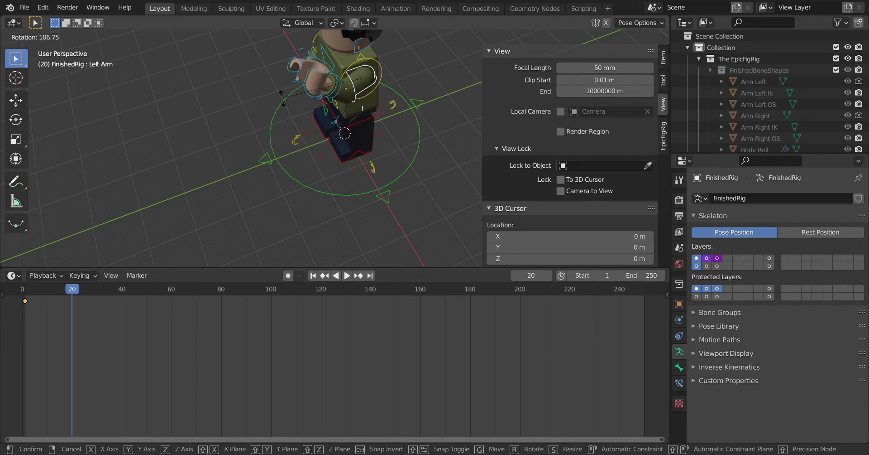
left_click(285, 103)
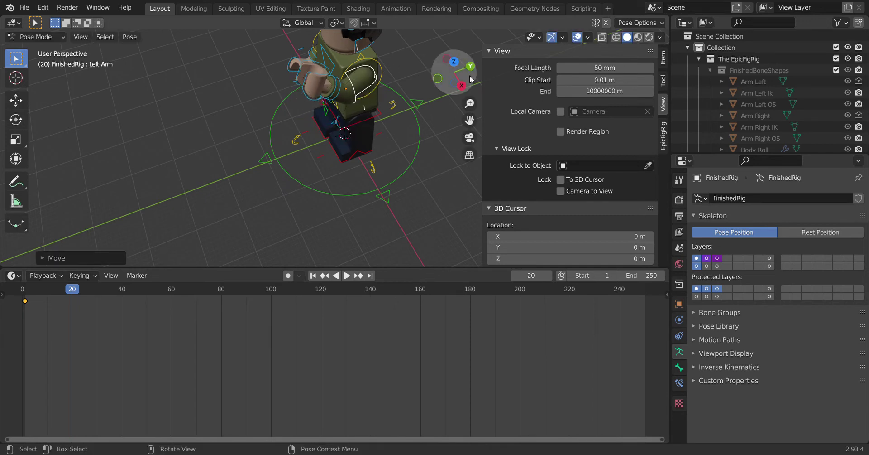
left_click_drag(469, 76, 365, 81)
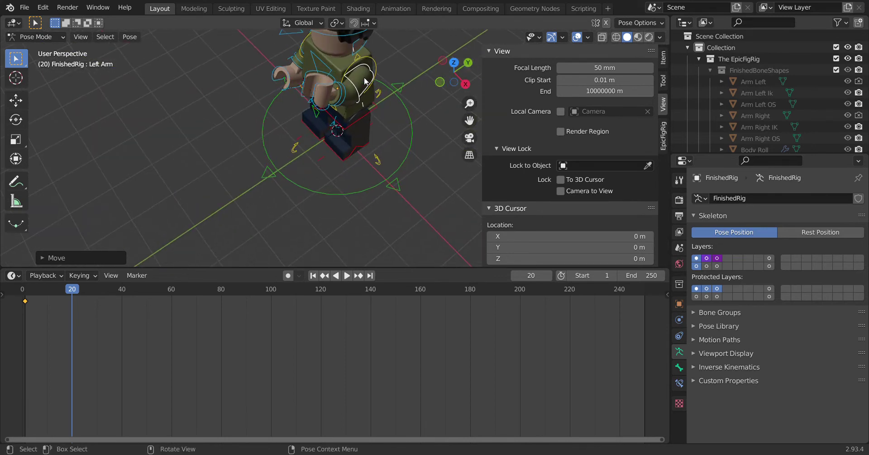
key("i")
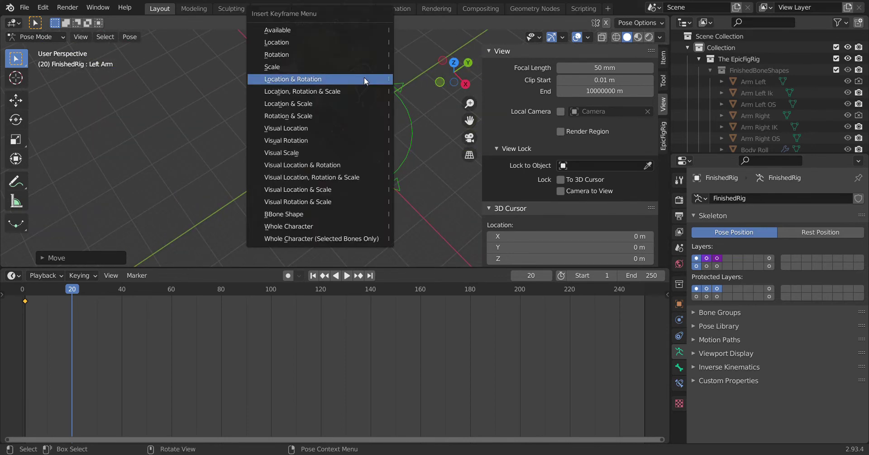
left_click(311, 225)
Play the arm-raise animation from frame 1 and stop it at frame 40.
left_click(70, 292)
key("space")
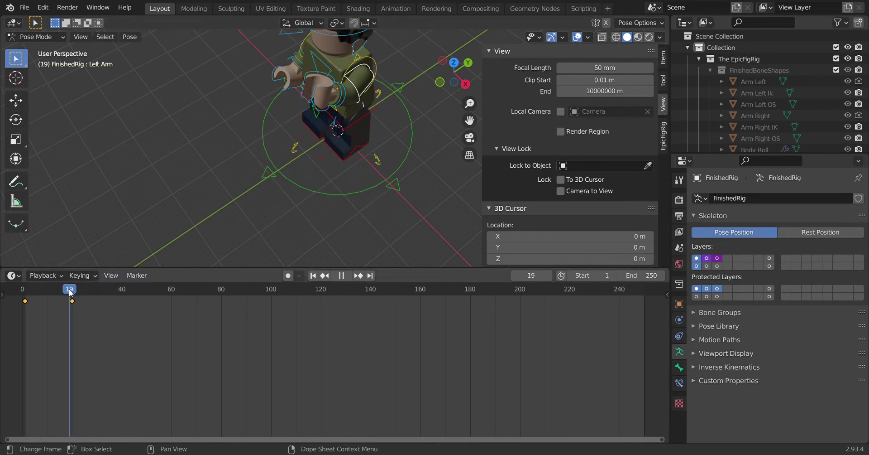
left_click_drag(70, 292, 26, 292)
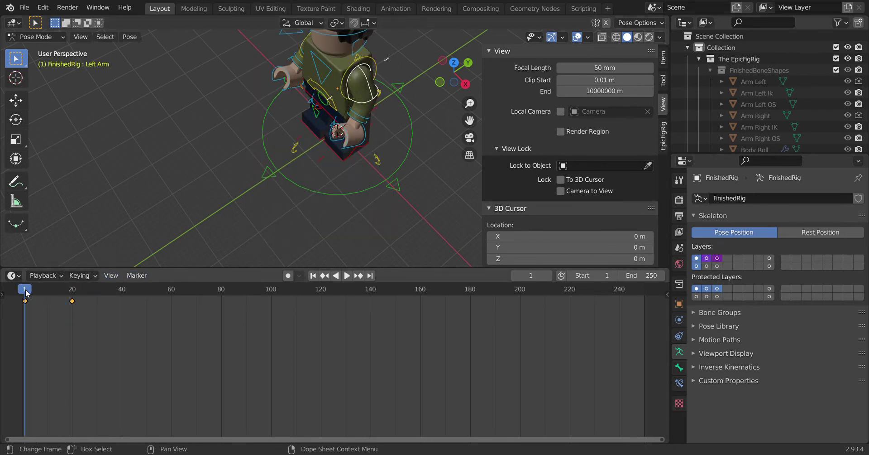
left_click(351, 275)
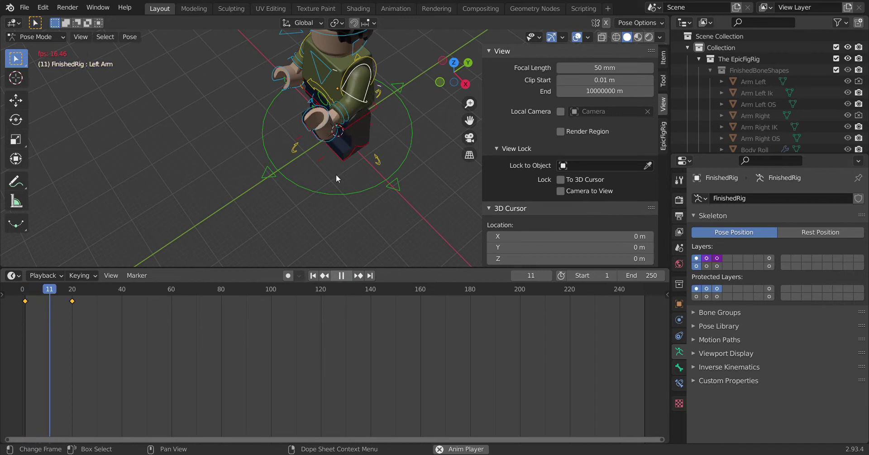
left_click(341, 276)
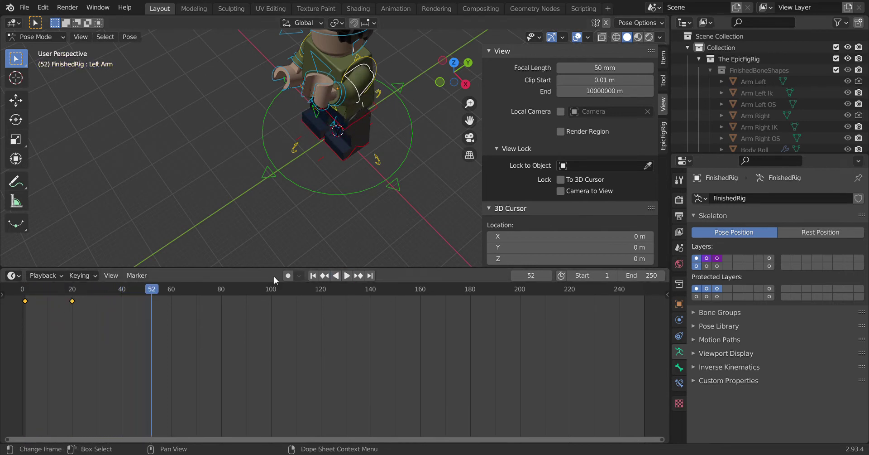
left_click(313, 276)
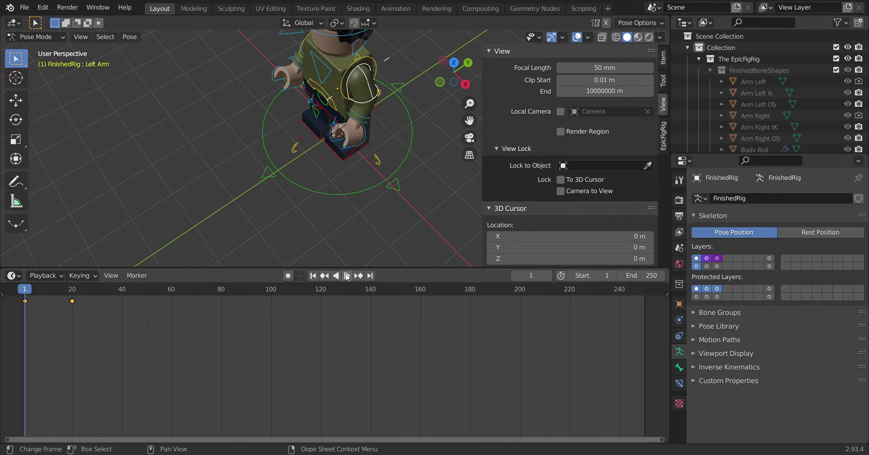
left_click(346, 276)
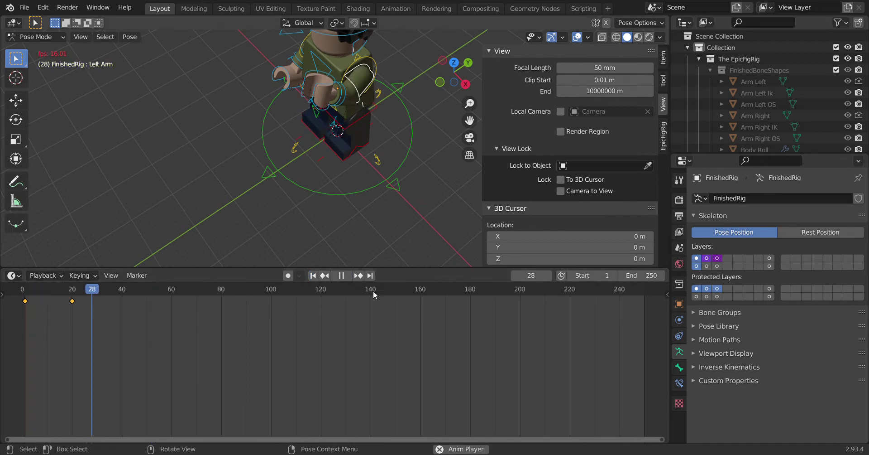
left_click(348, 276)
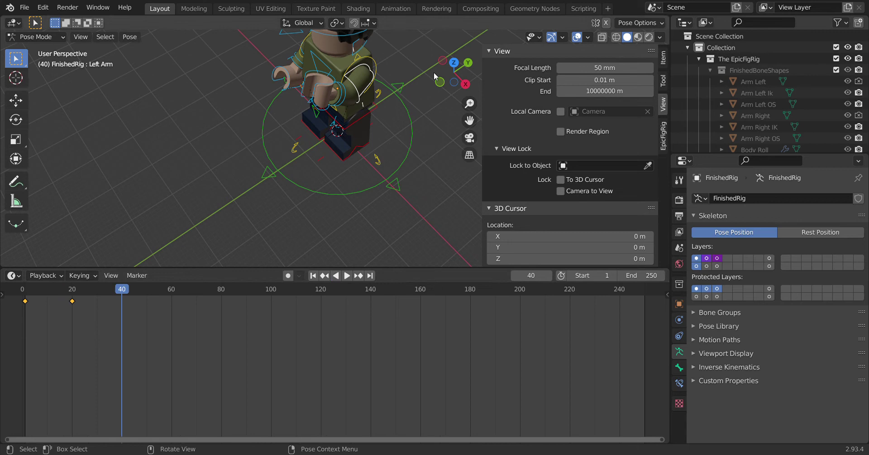
Orbit around the minifigure to inspect the raised left arm from several angles.
left_click_drag(434, 72, 419, 72)
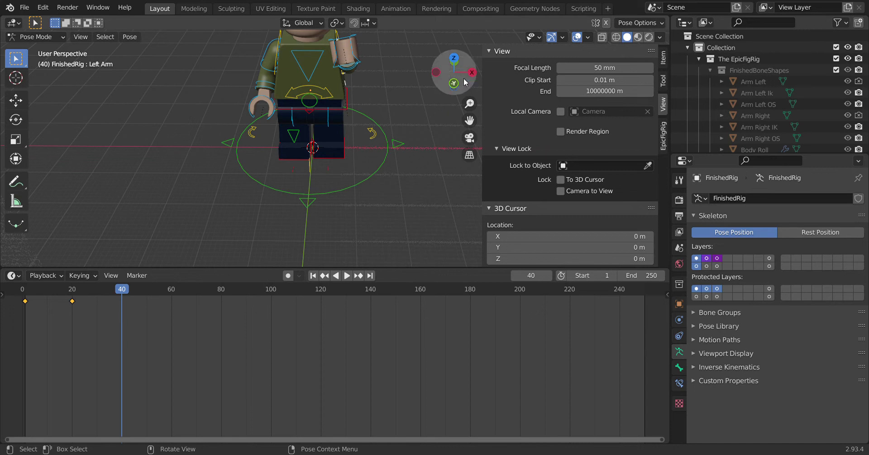
mouse_move(453, 73)
left_mouse_down()
mouse_move(487, 73)
mouse_move(444, 75)
mouse_move(457, 77)
left_mouse_up()
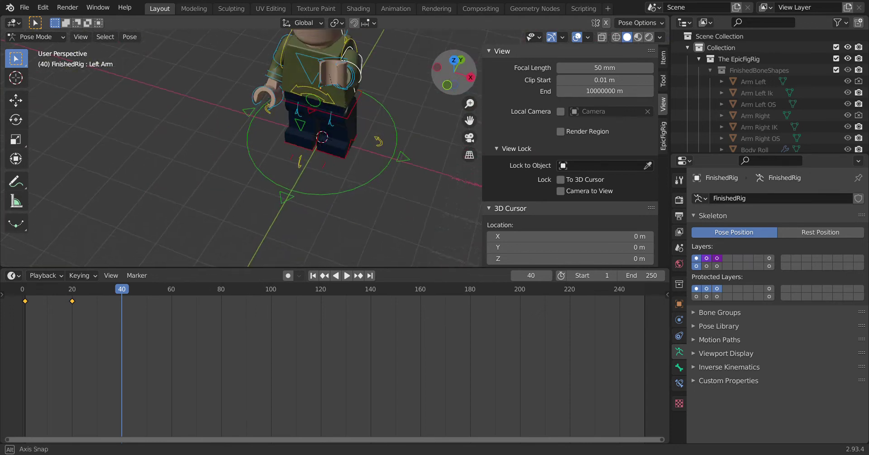
mouse_move(317, 136)
middle_mouse_down()
mouse_move(353, 132)
mouse_move(308, 145)
middle_mouse_up()
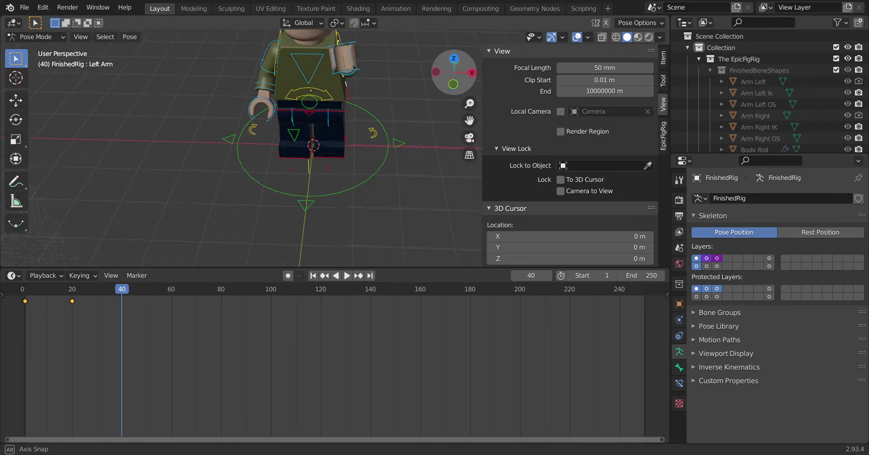
mouse_move(454, 73)
left_mouse_down()
mouse_move(466, 68)
mouse_move(461, 91)
mouse_move(455, 72)
left_mouse_up()
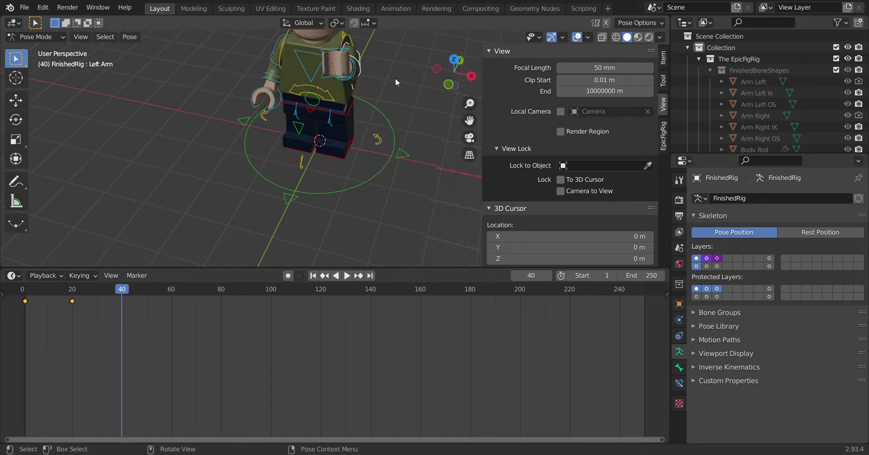
left_click_drag(449, 72, 485, 75)
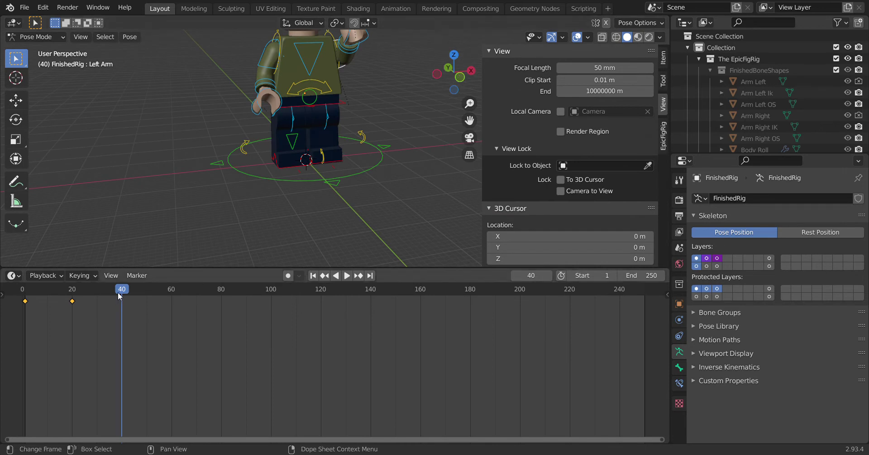
Replay the arm animation, stop at frame 1, and orbit to an elevated view.
key("space")
left_click(4, 295)
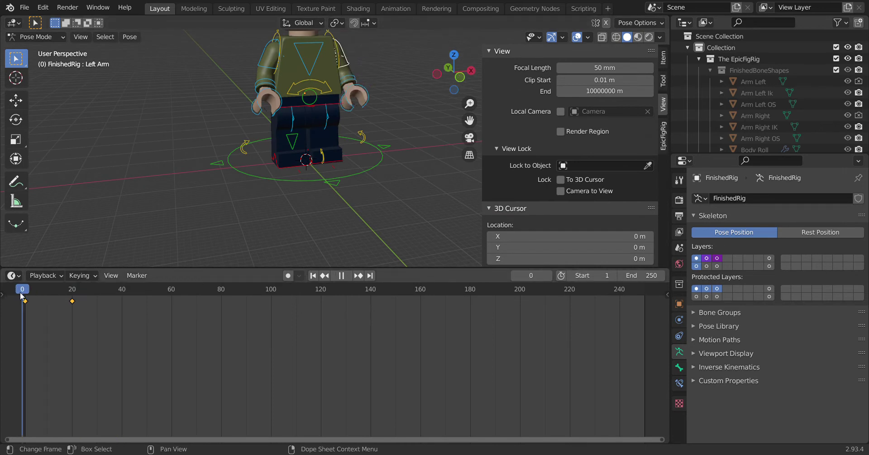
key("space")
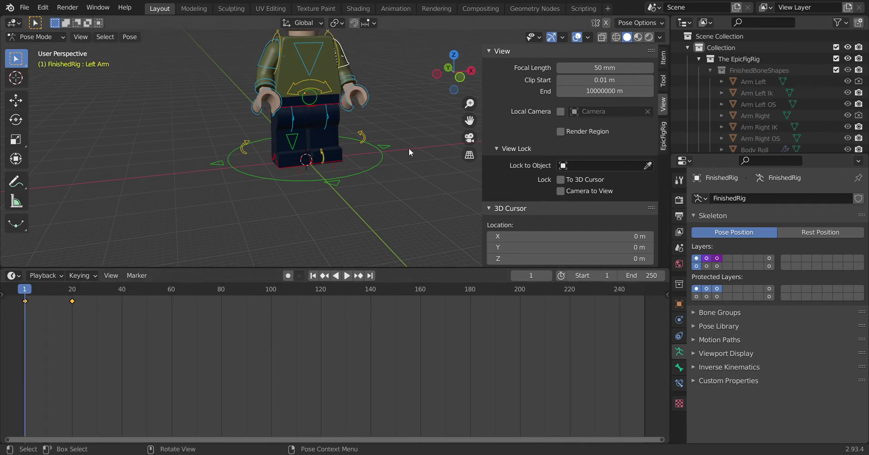
left_click_drag(439, 84, 396, 75)
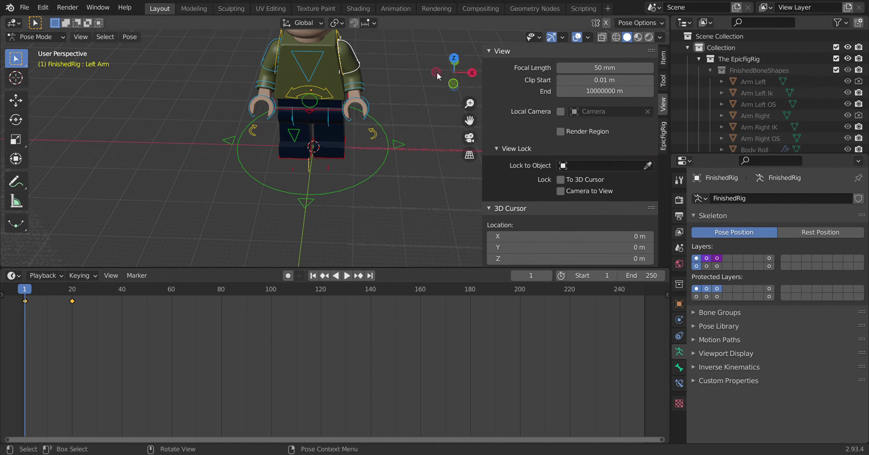
left_click_drag(449, 75, 398, 57)
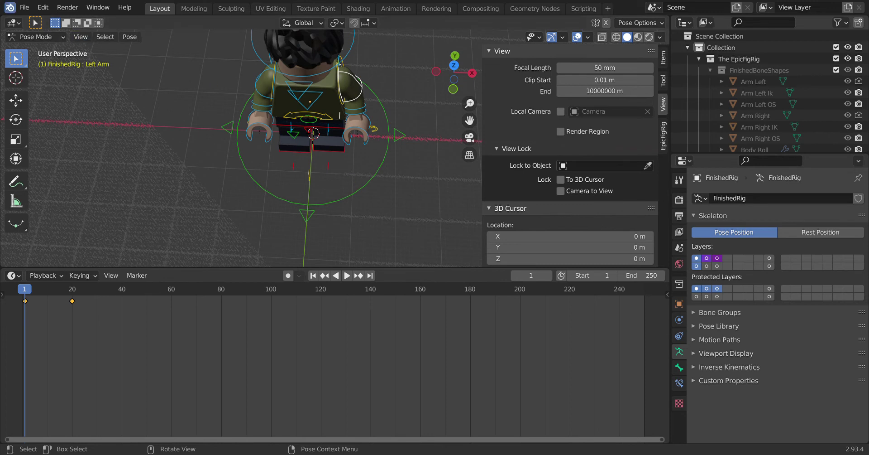
Open another Blender file via File > Open, discarding changes to the rig.
left_click(23, 7)
left_click(23, 8)
mouse_move(43, 7)
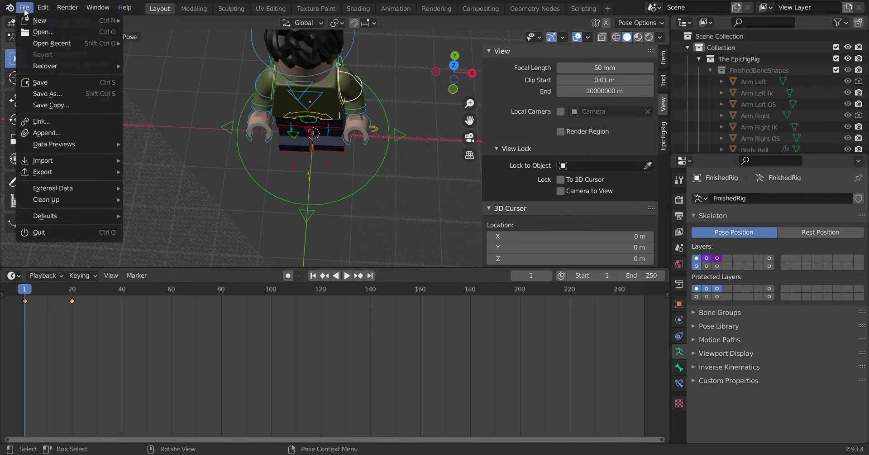
left_click(28, 32)
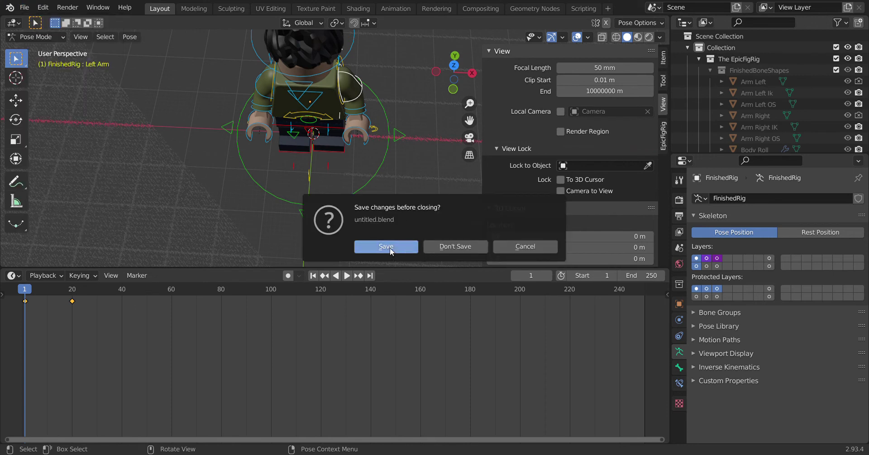
left_click(454, 247)
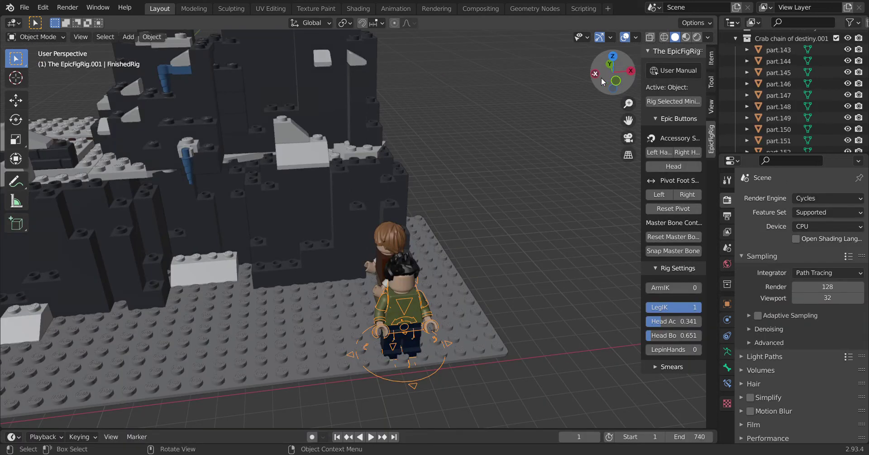
Orbit the Lego mountain scene, then view it through the camera in Rendered shading.
left_click_drag(601, 78, 506, 120)
scroll(410, 203, "down", 6)
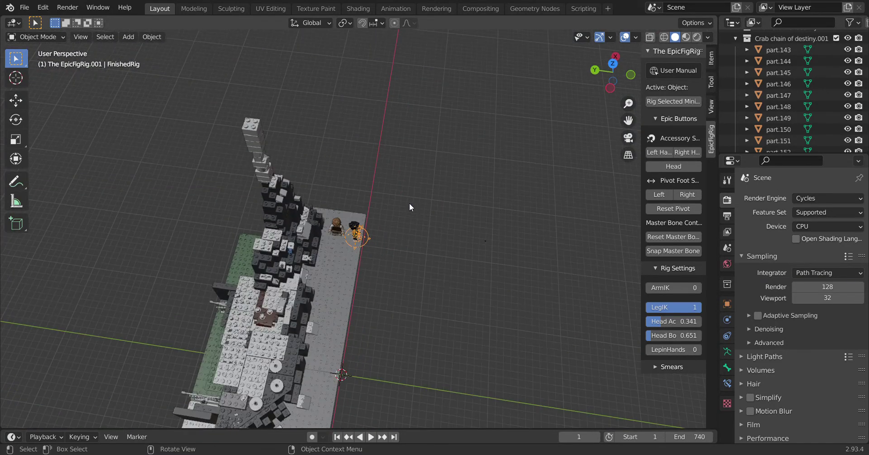
left_click_drag(611, 79, 565, 78)
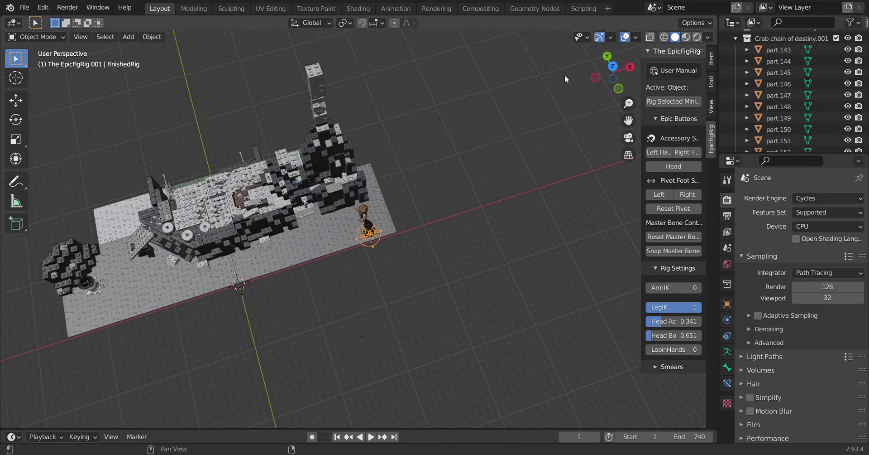
scroll(401, 173, "down", 4)
left_click(628, 137)
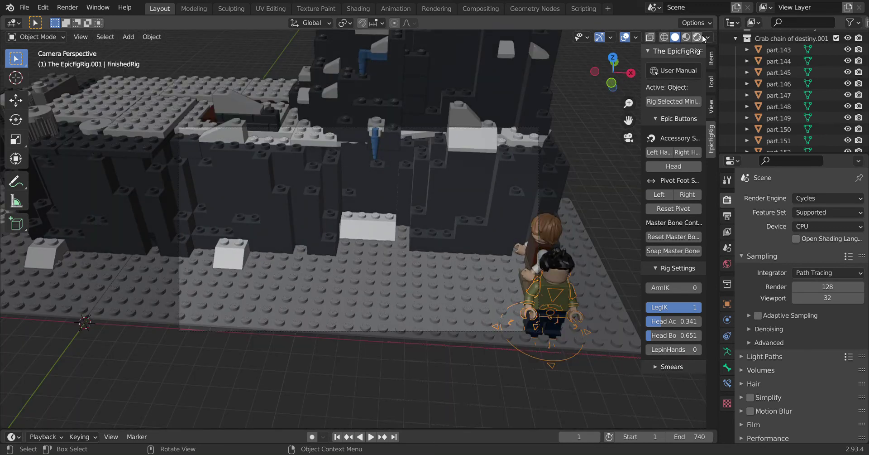
left_click(702, 37)
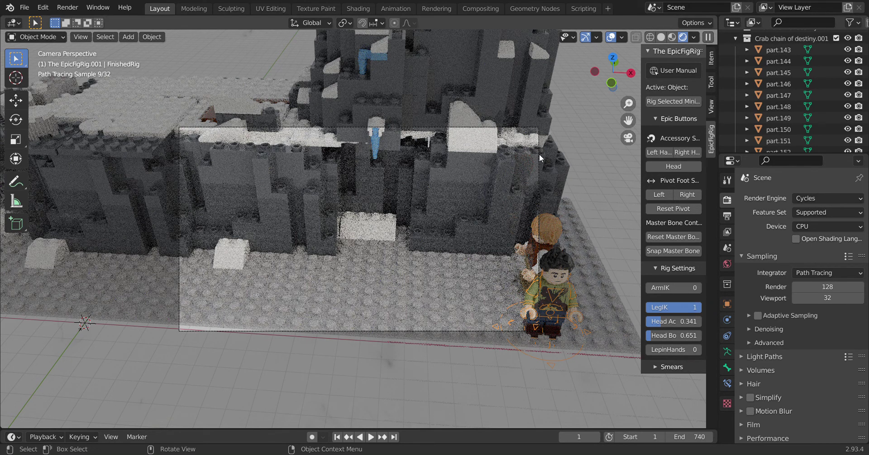
Switch to Solid shading, leave camera view, and zoom in on the two cliffside minifigures.
left_click(662, 37)
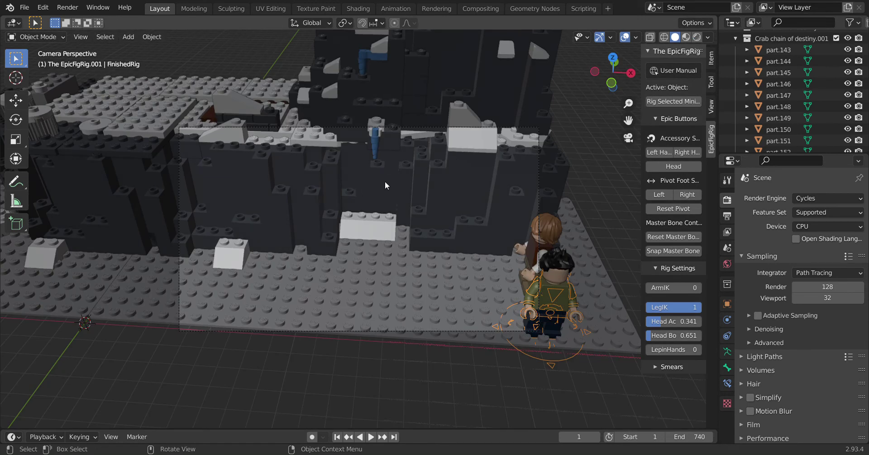
mouse_move(613, 82)
left_mouse_down()
mouse_move(624, 72)
mouse_move(612, 74)
left_mouse_up()
scroll(285, 245, "up", 12)
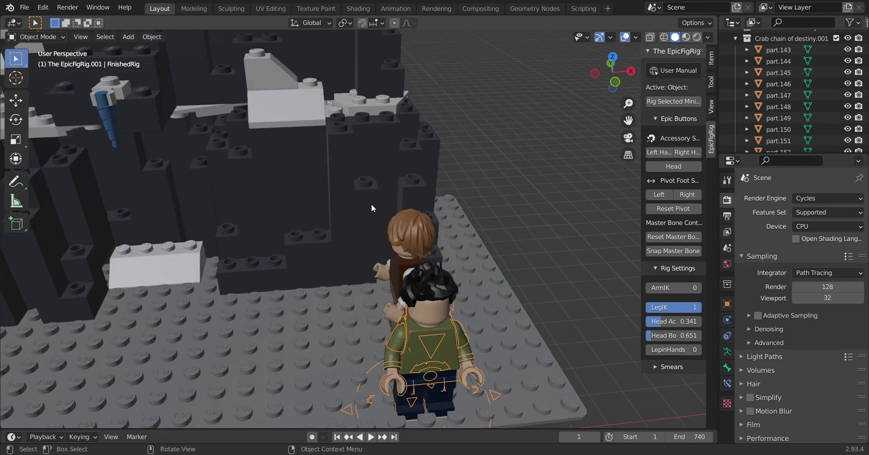
left_click(711, 9)
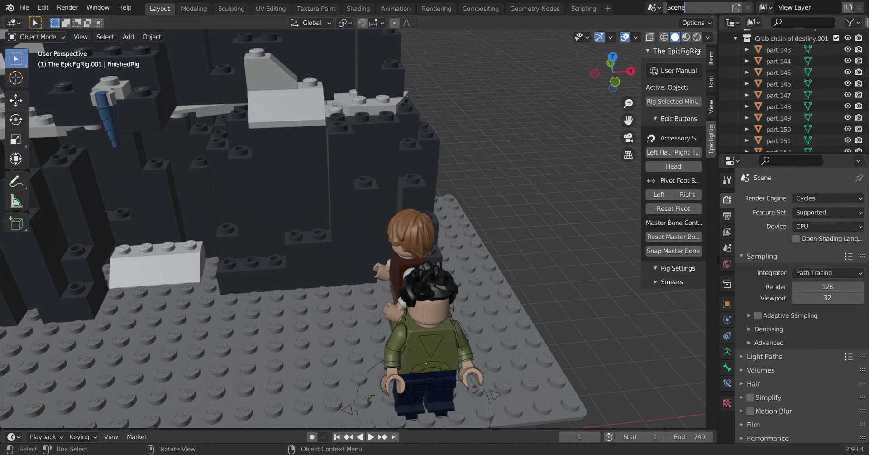
key("Escape")
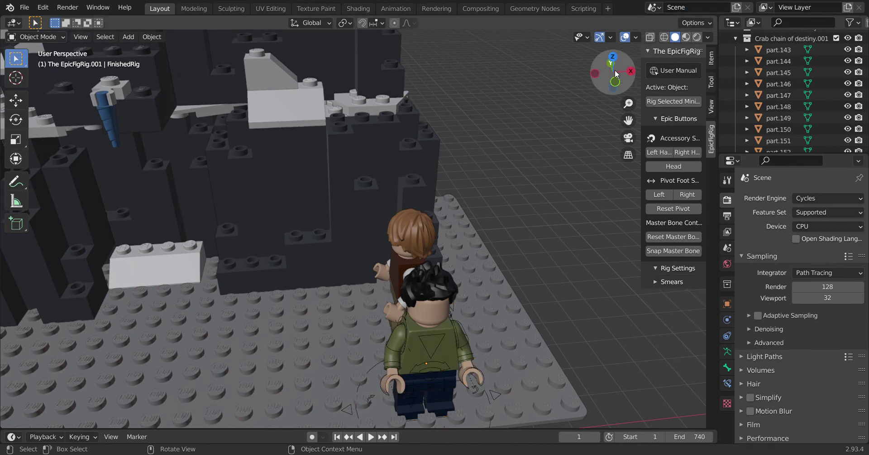
mouse_move(614, 74)
left_mouse_down()
mouse_move(575, 75)
mouse_move(539, 111)
mouse_move(620, 70)
left_mouse_up()
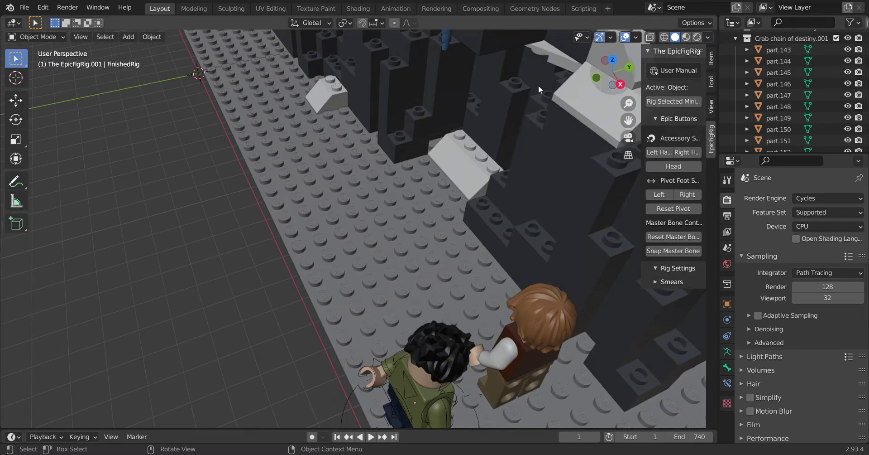